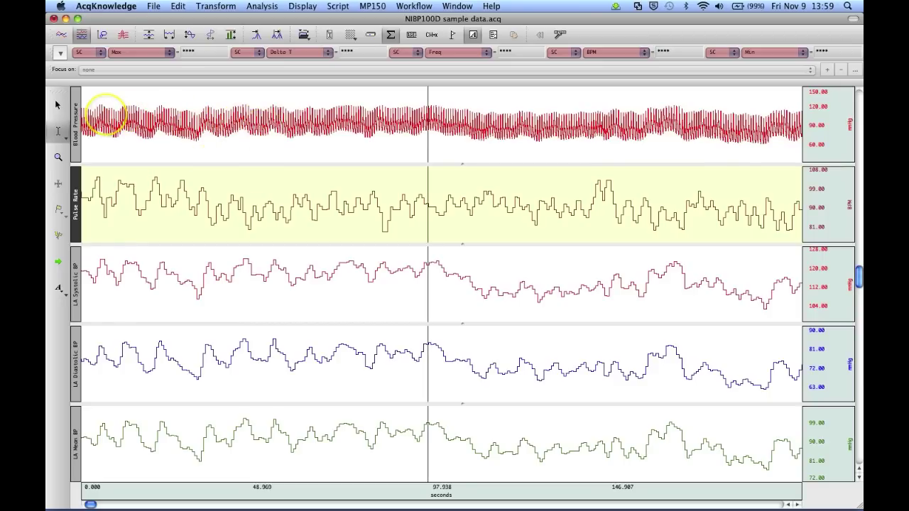
- Mark the first 34.42 seconds across all five channels as a focus area labelled 'Baseline'
{"action": "left_click_drag", "start_coordinate": [107, 116], "coordinate": [232, 124]}
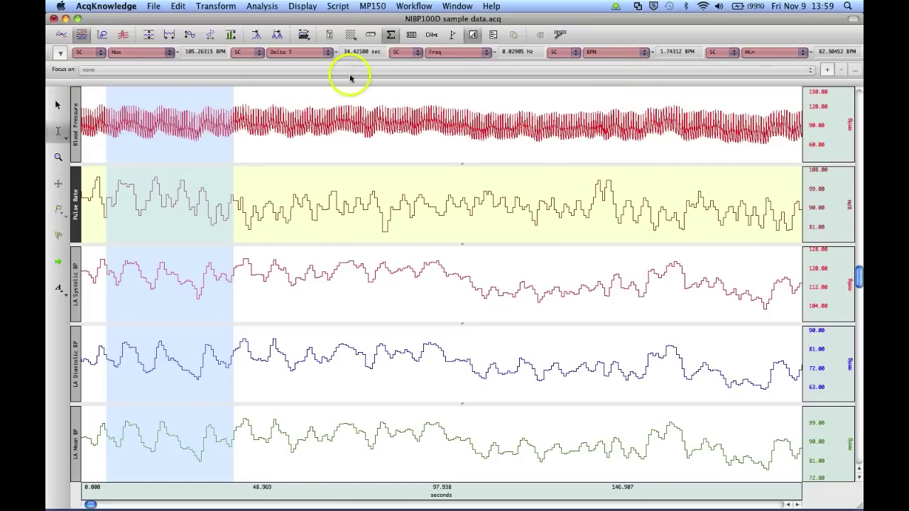
{"action": "left_click", "coordinate": [827, 72]}
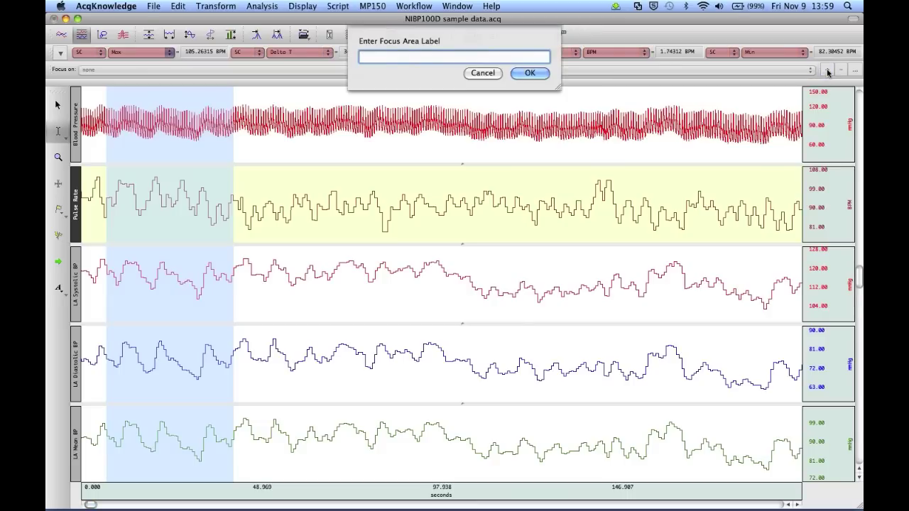
{"action": "type", "text": "Baseline"}
{"action": "left_click", "coordinate": [699, 170]}
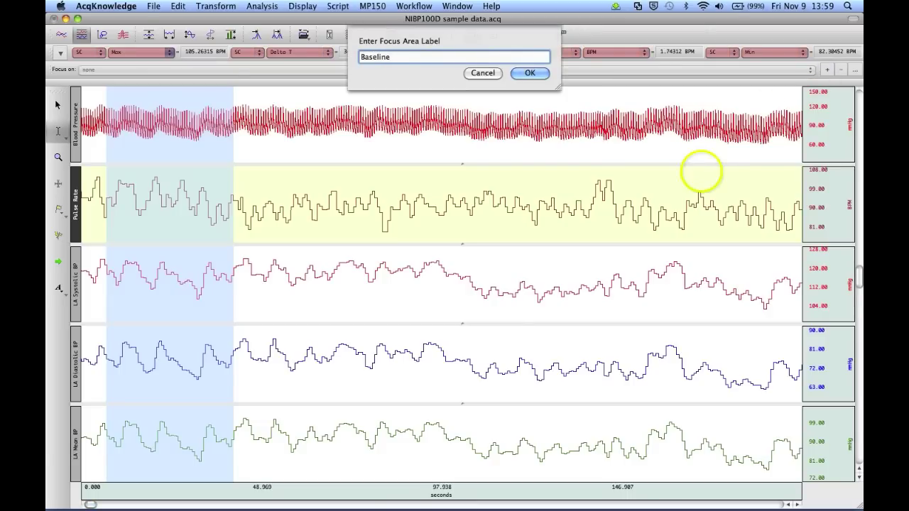
{"action": "left_click", "coordinate": [530, 74]}
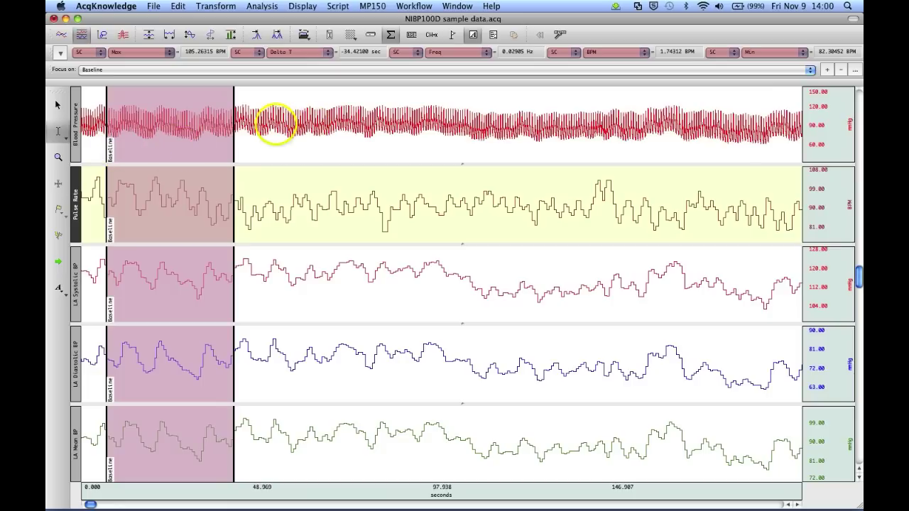
- Add a focus area labelled 'Test' over the middle stretch of the recording
{"action": "left_click_drag", "start_coordinate": [350, 122], "coordinate": [494, 124]}
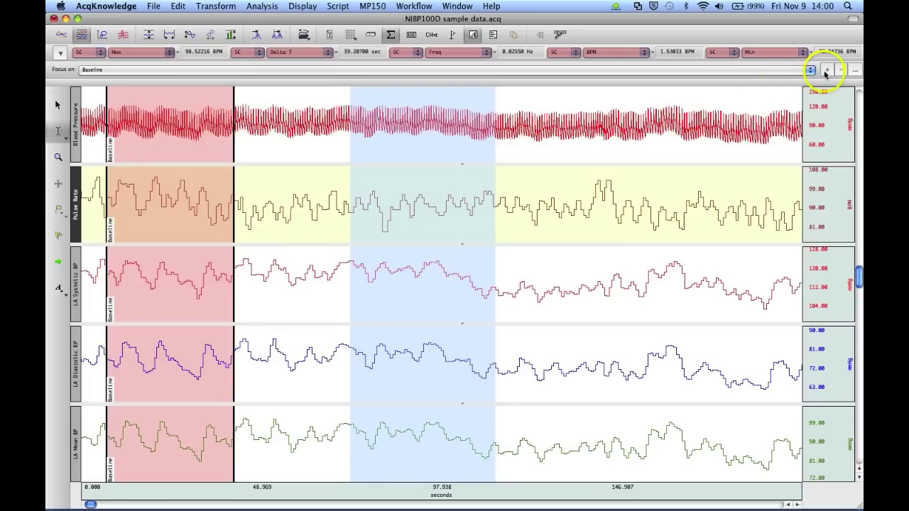
{"action": "left_click", "coordinate": [827, 70]}
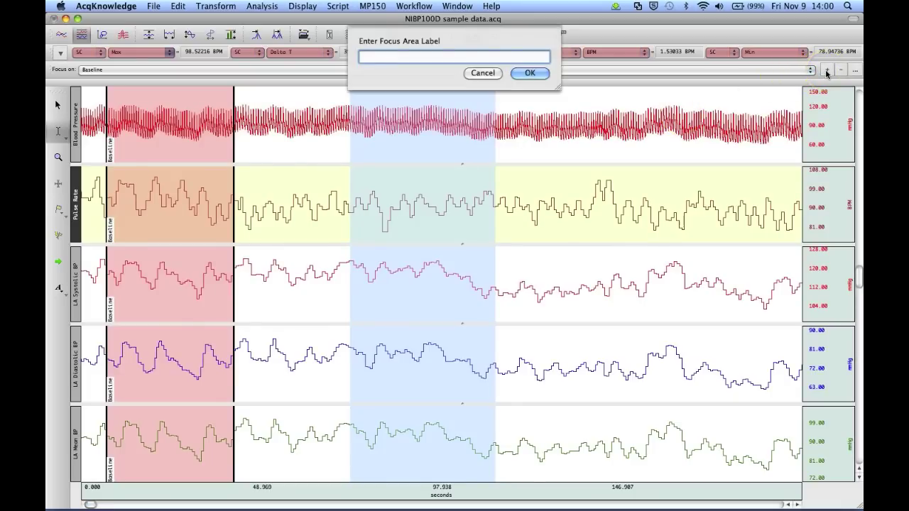
{"action": "type", "text": "Test"}
{"action": "left_click", "coordinate": [530, 73]}
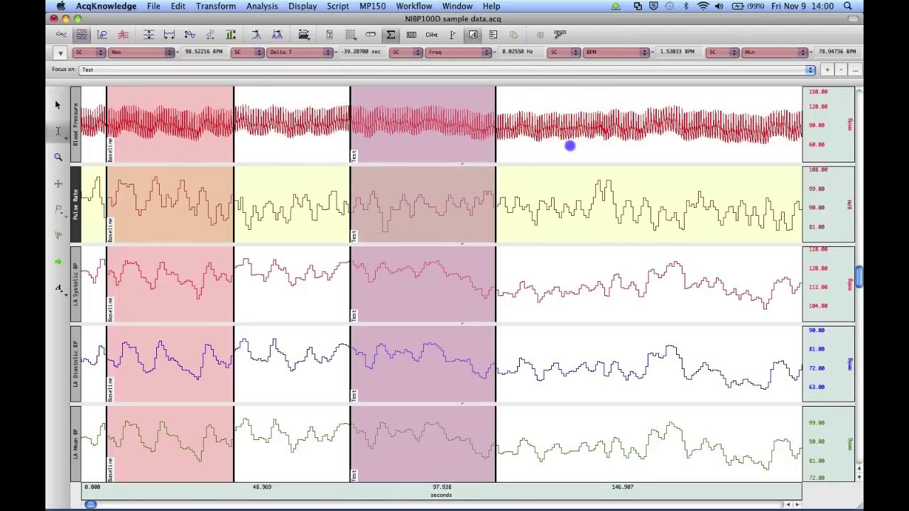
- Add a focus area labelled 'Recovery' over a later stretch of the recording
{"action": "left_click_drag", "start_coordinate": [569, 146], "coordinate": [721, 160]}
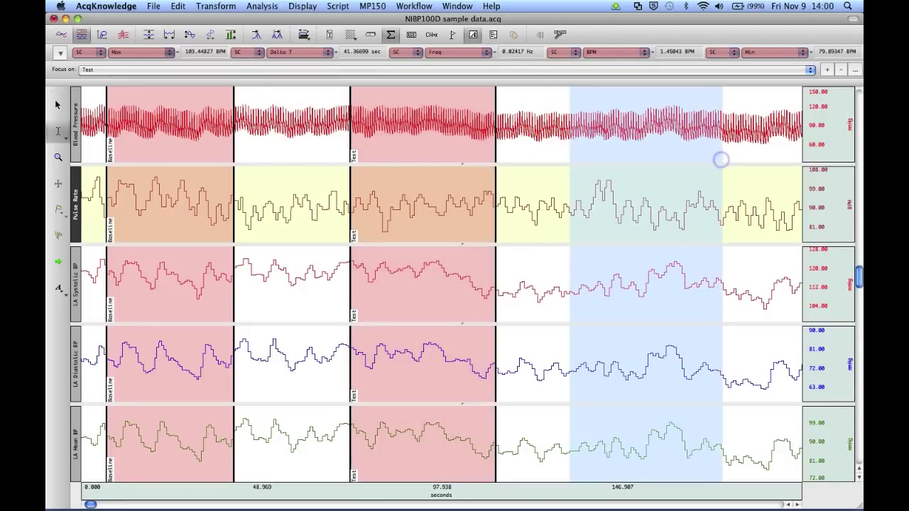
{"action": "left_click", "coordinate": [830, 70]}
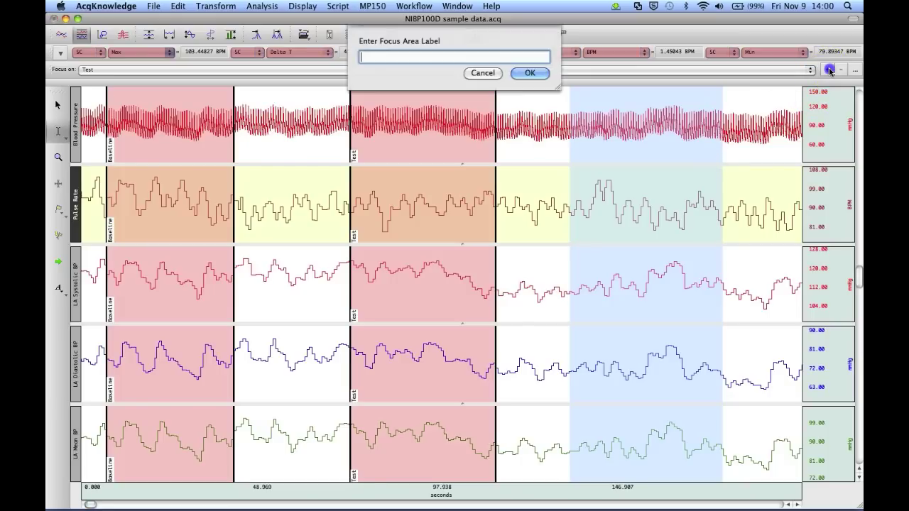
{"action": "type", "text": "Recovery"}
{"action": "key", "text": "Return"}
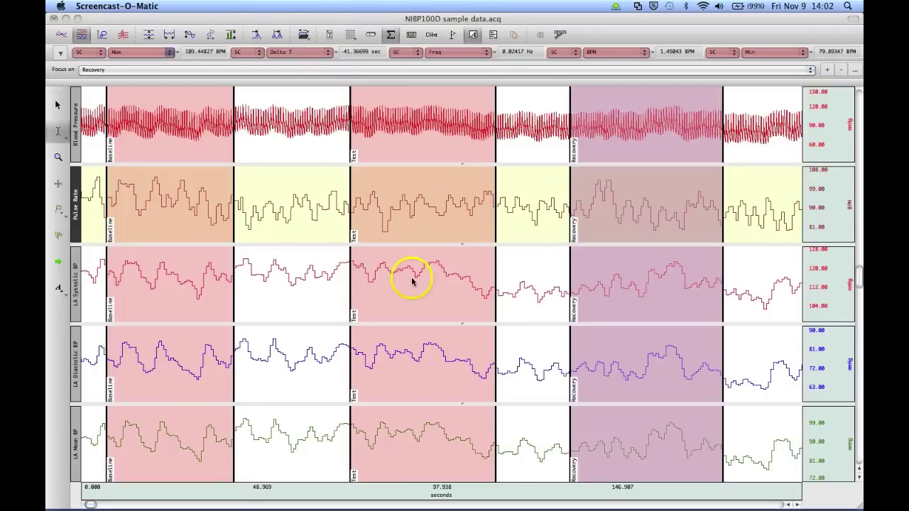
{"action": "left_click", "coordinate": [363, 22]}
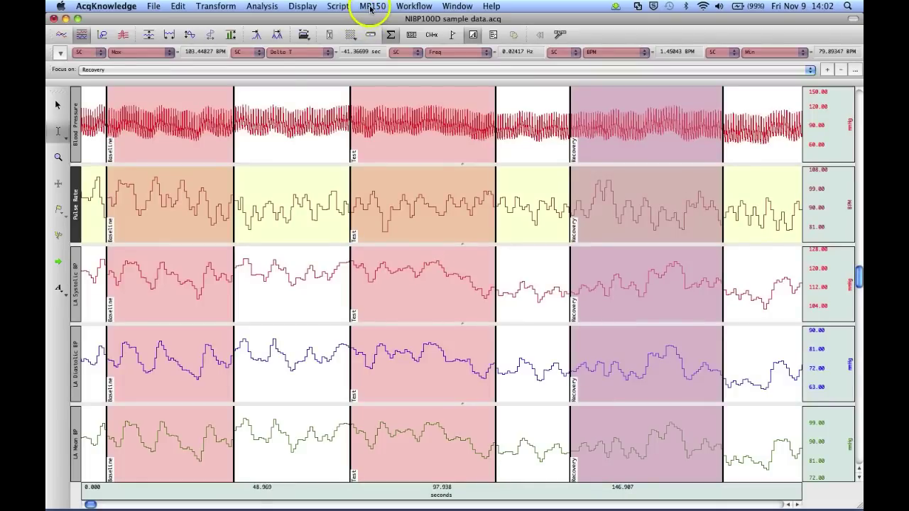
{"action": "left_click", "coordinate": [369, 7]}
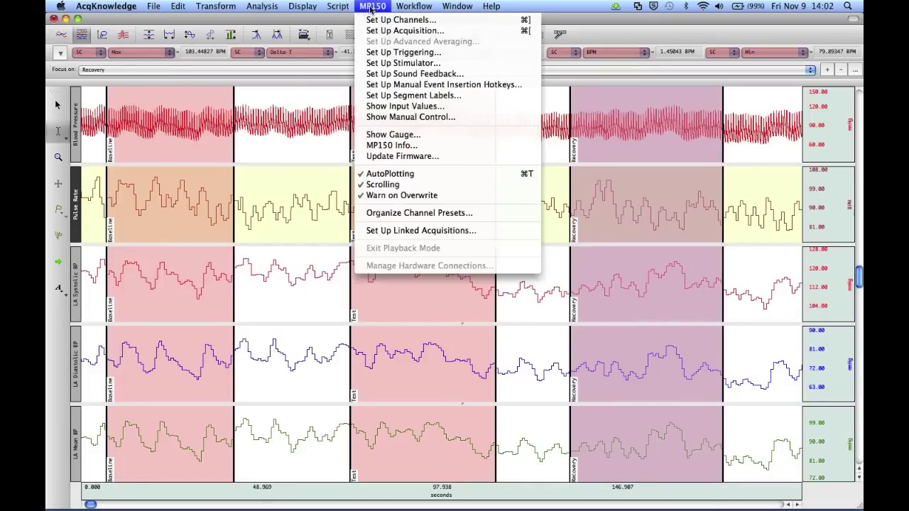
{"action": "left_click", "coordinate": [395, 85]}
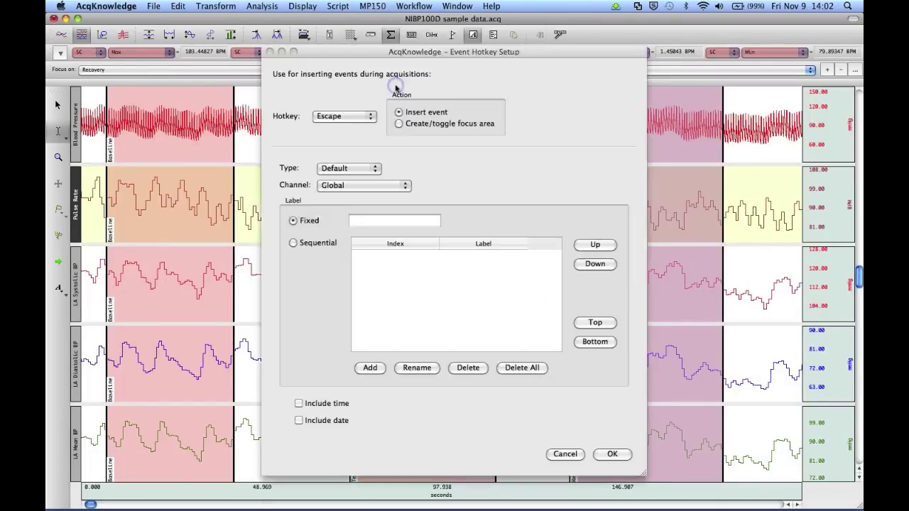
{"action": "left_click", "coordinate": [399, 124]}
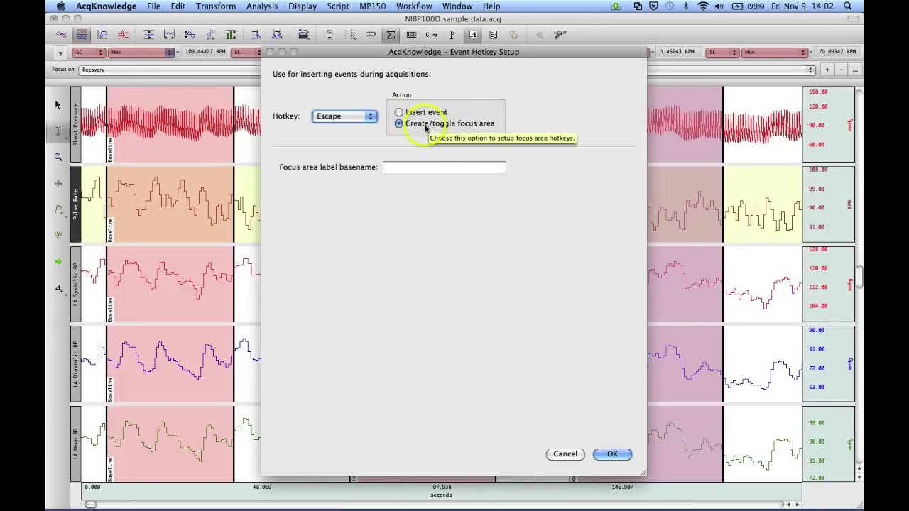
{"action": "left_click", "coordinate": [371, 117]}
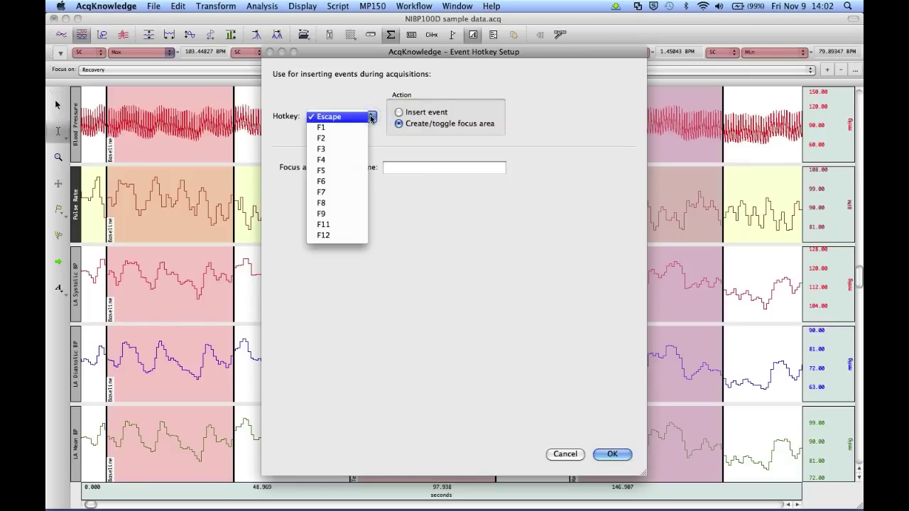
{"action": "left_click", "coordinate": [395, 173]}
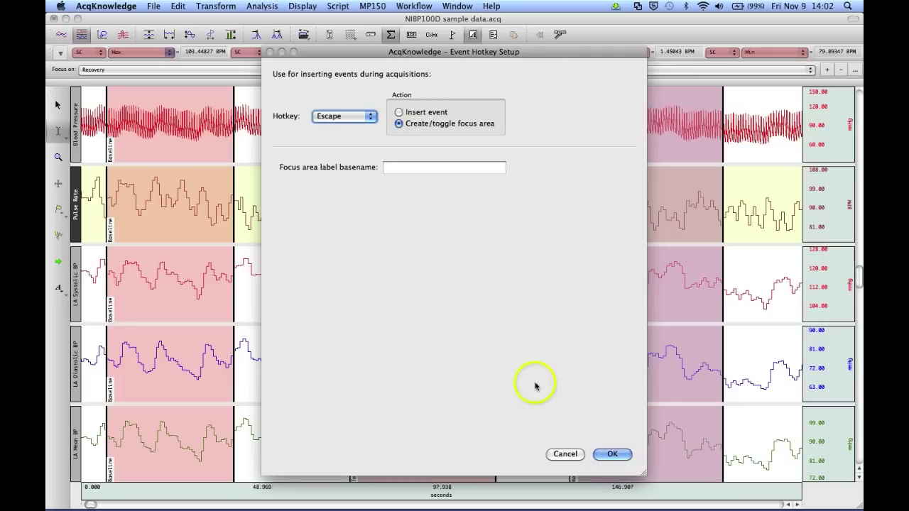
{"action": "left_click", "coordinate": [566, 454]}
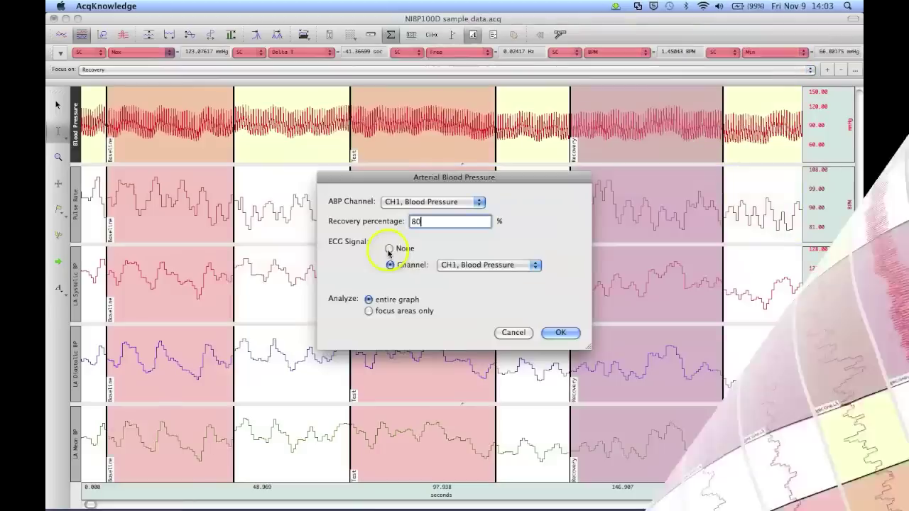
- Run Arterial Blood Pressure with ECG Signal set to None and focus areas only
{"action": "left_click", "coordinate": [389, 248]}
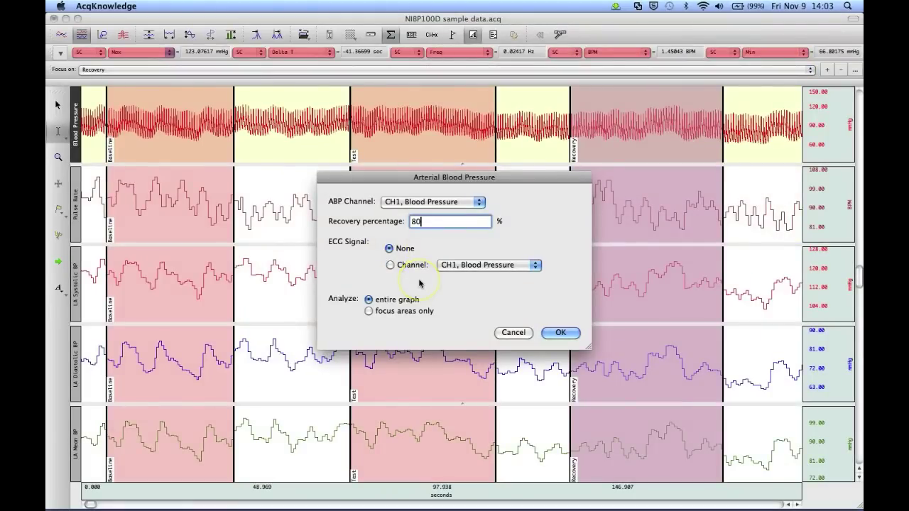
{"action": "left_click", "coordinate": [369, 312]}
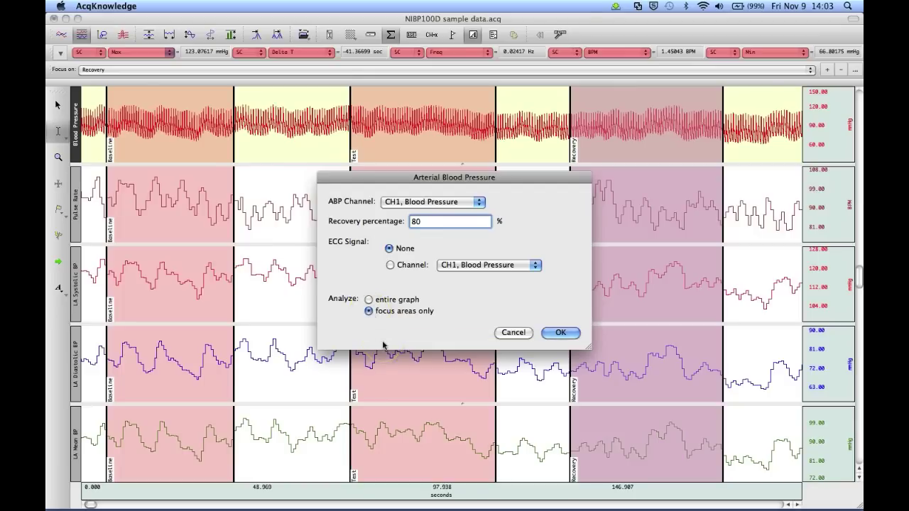
{"action": "left_click", "coordinate": [565, 334]}
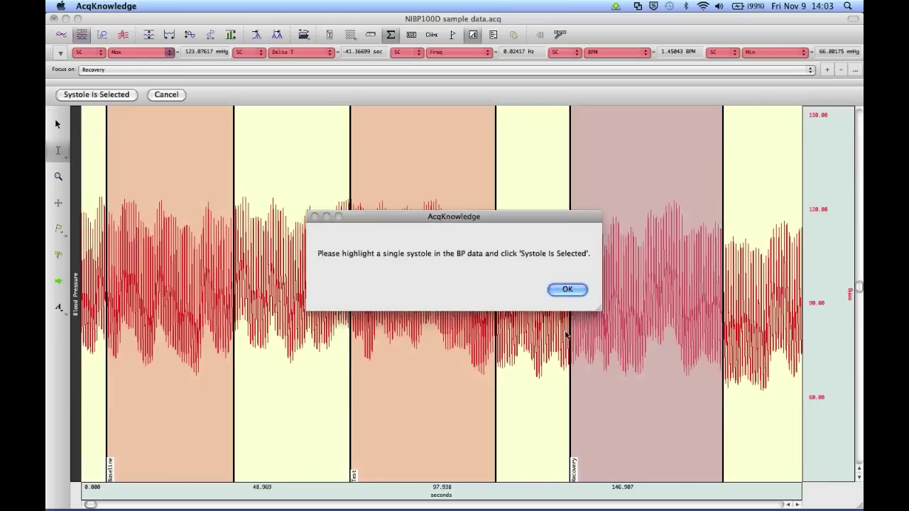
- Highlight a single systole on the blood pressure trace near 14–21 s and confirm it as the sample
{"action": "left_click", "coordinate": [570, 289]}
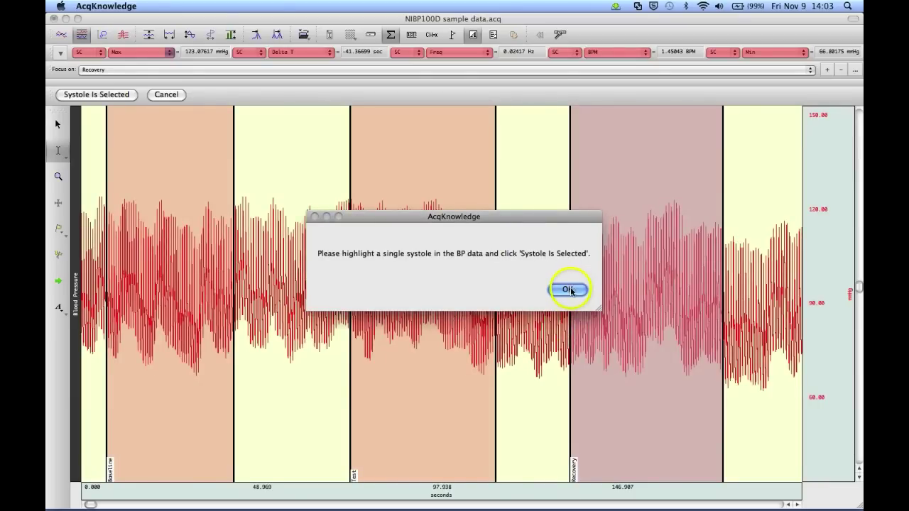
{"action": "left_click", "coordinate": [248, 186]}
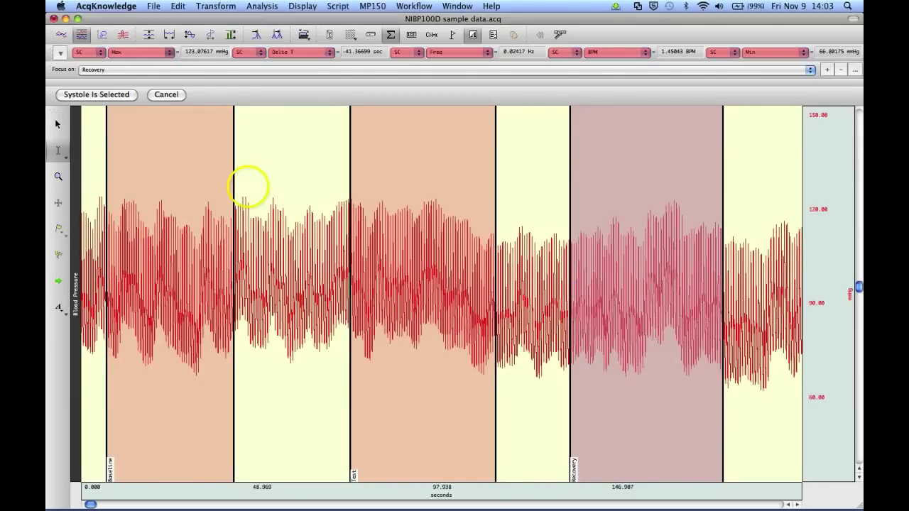
{"action": "left_click", "coordinate": [59, 178]}
{"action": "left_click_drag", "start_coordinate": [132, 182], "coordinate": [148, 353]}
{"action": "left_click", "coordinate": [112, 258]}
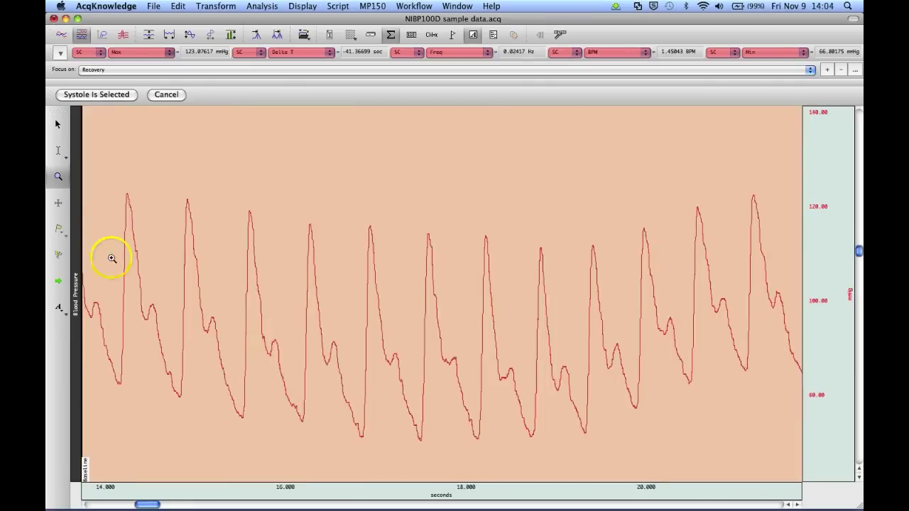
{"action": "left_click", "coordinate": [59, 151]}
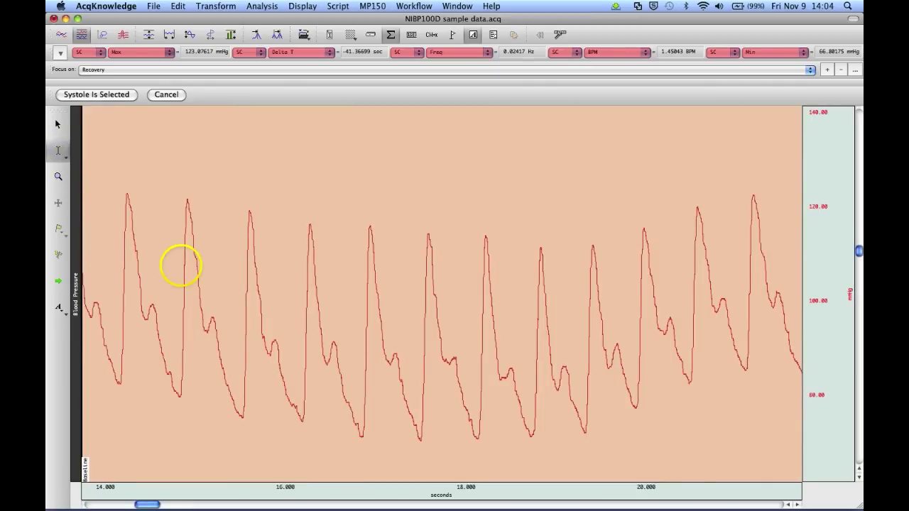
{"action": "left_click_drag", "start_coordinate": [173, 260], "coordinate": [240, 283]}
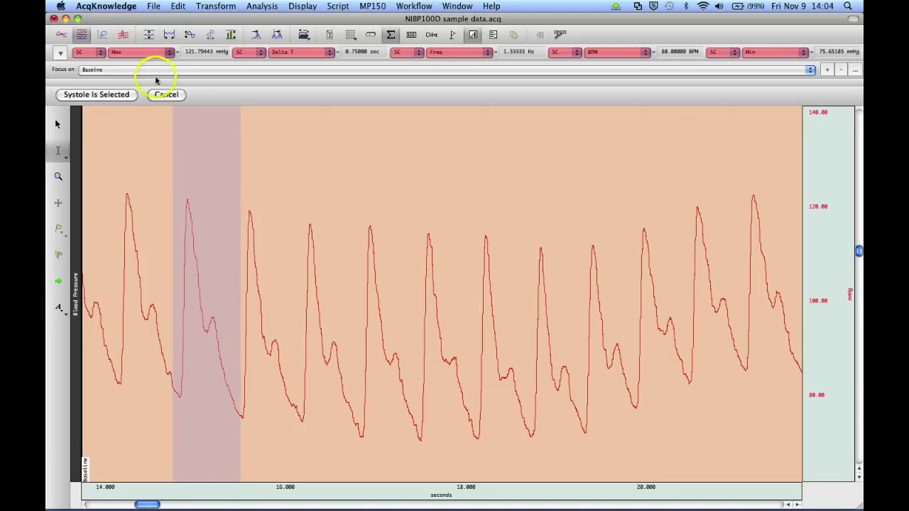
{"action": "left_click", "coordinate": [171, 36]}
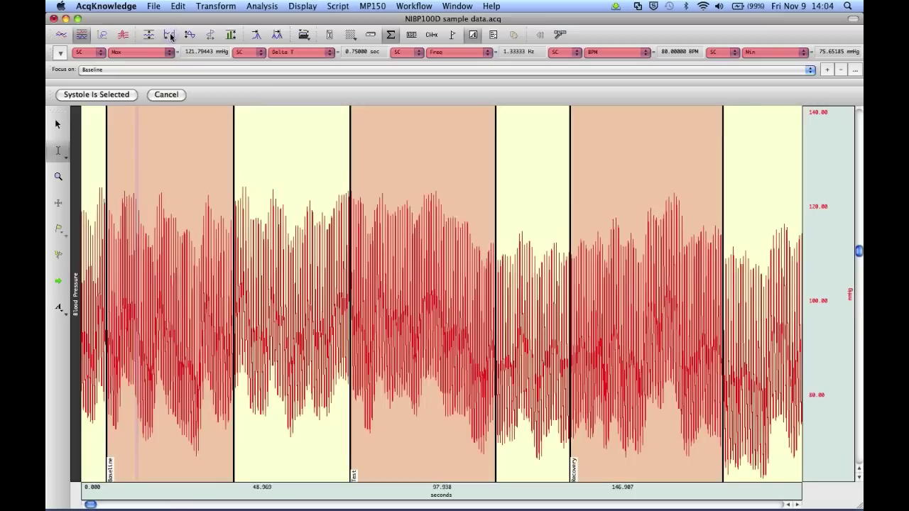
{"action": "left_click", "coordinate": [105, 94]}
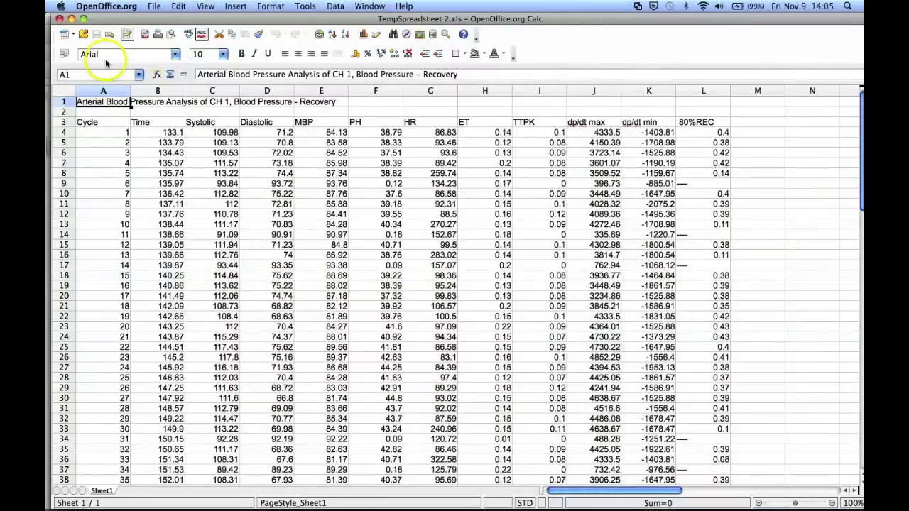
- Look through the Baseline and Test results spreadsheets via the Window menu
{"action": "left_click", "coordinate": [368, 7]}
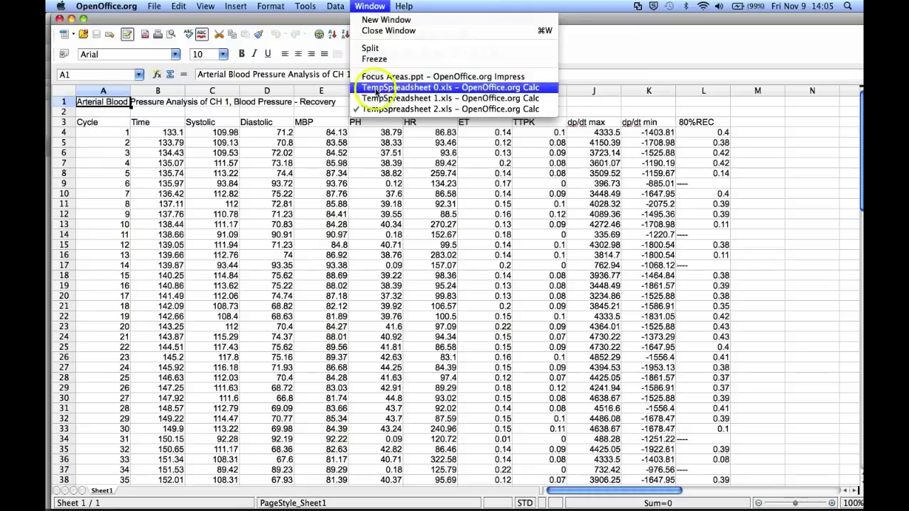
{"action": "left_click", "coordinate": [375, 87]}
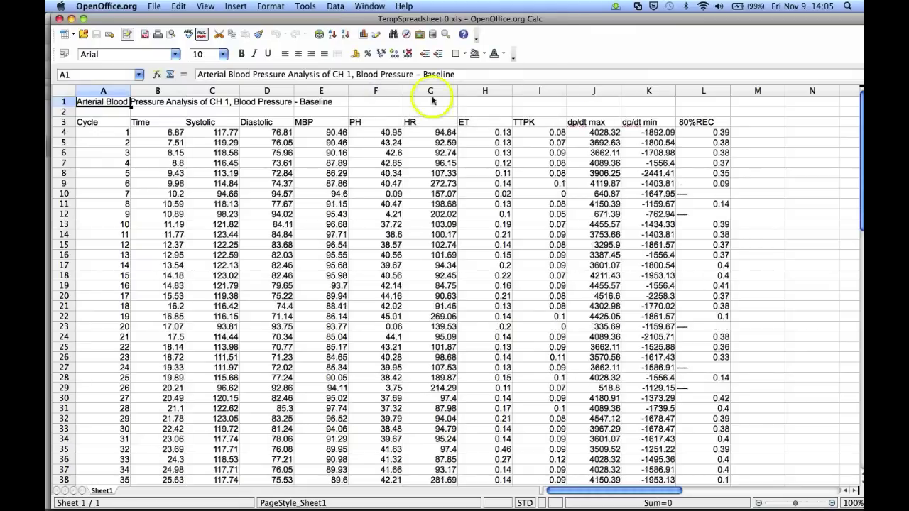
{"action": "mouse_move", "coordinate": [859, 120]}
{"action": "left_mouse_down"}
{"action": "mouse_move", "coordinate": [859, 235]}
{"action": "mouse_move", "coordinate": [859, 119]}
{"action": "left_mouse_up"}
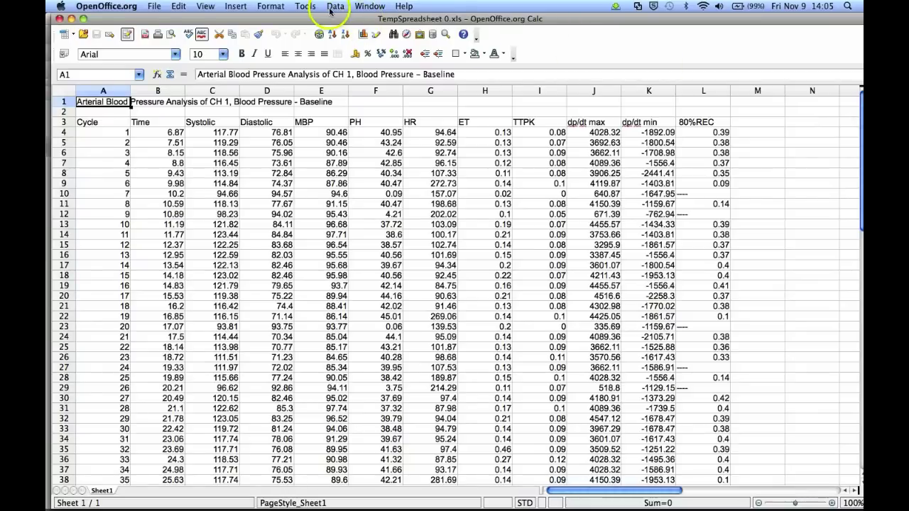
{"action": "left_click", "coordinate": [371, 5]}
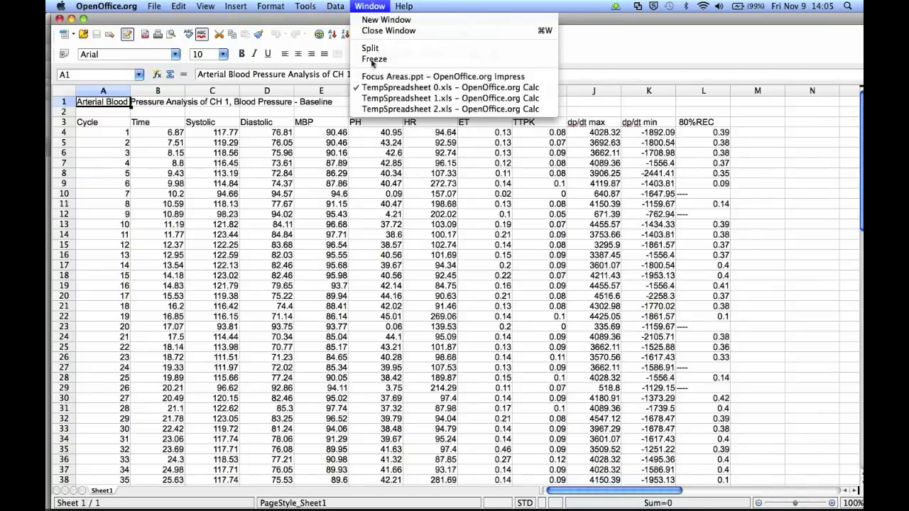
{"action": "left_click", "coordinate": [380, 99]}
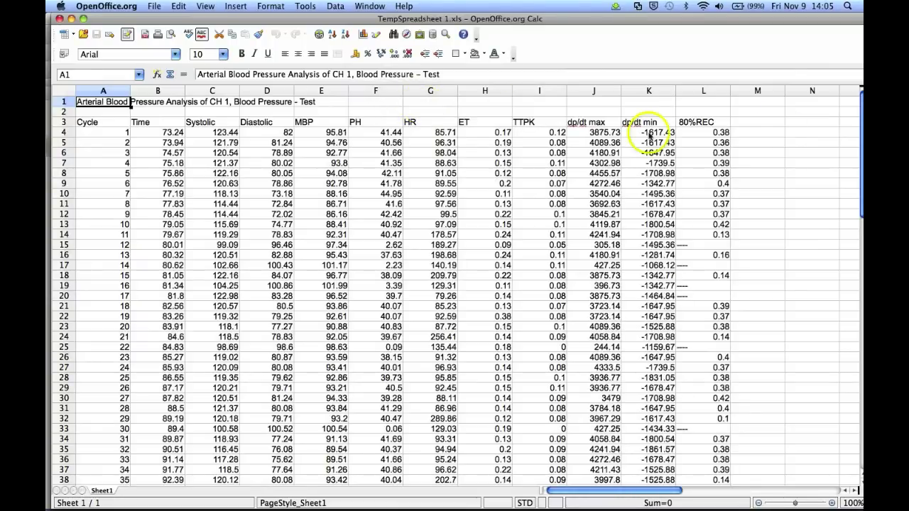
{"action": "mouse_move", "coordinate": [861, 117]}
{"action": "left_mouse_down"}
{"action": "mouse_move", "coordinate": [861, 245]}
{"action": "mouse_move", "coordinate": [860, 119]}
{"action": "left_mouse_up"}
- Review the Recovery results spreadsheet, TempSpreadsheet 2.xls, and close it
{"action": "left_click", "coordinate": [370, 7]}
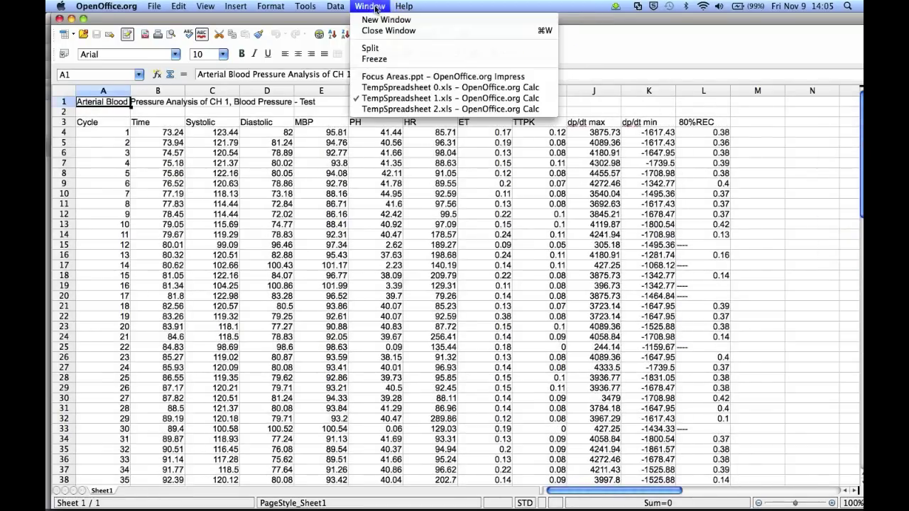
{"action": "left_click", "coordinate": [394, 109]}
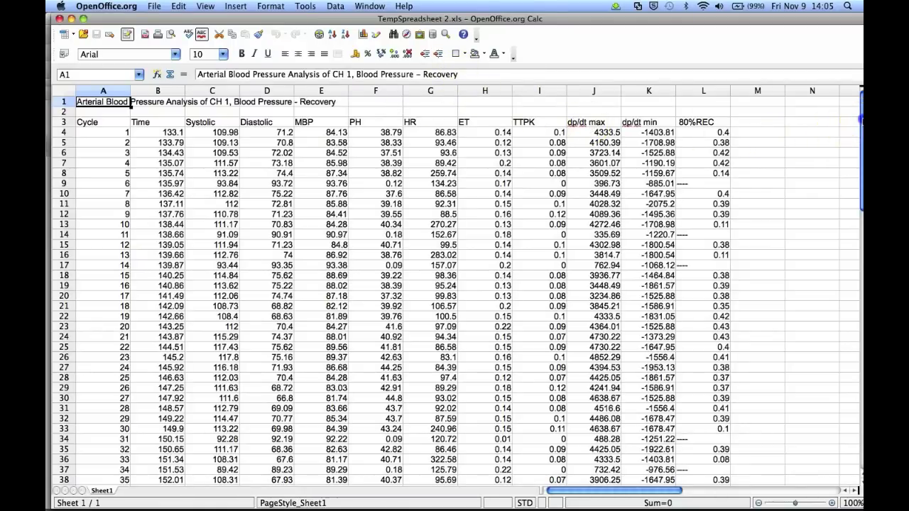
{"action": "left_click_drag", "start_coordinate": [860, 120], "coordinate": [859, 97]}
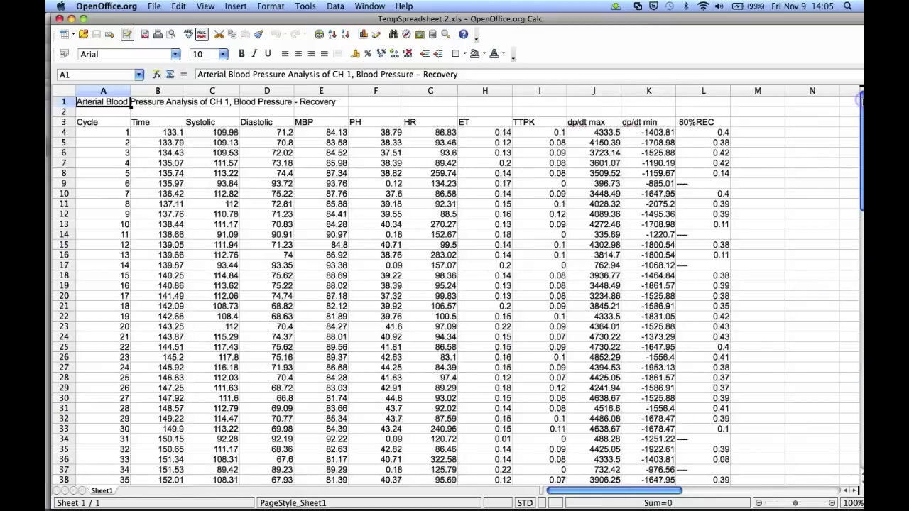
{"action": "left_click", "coordinate": [59, 18]}
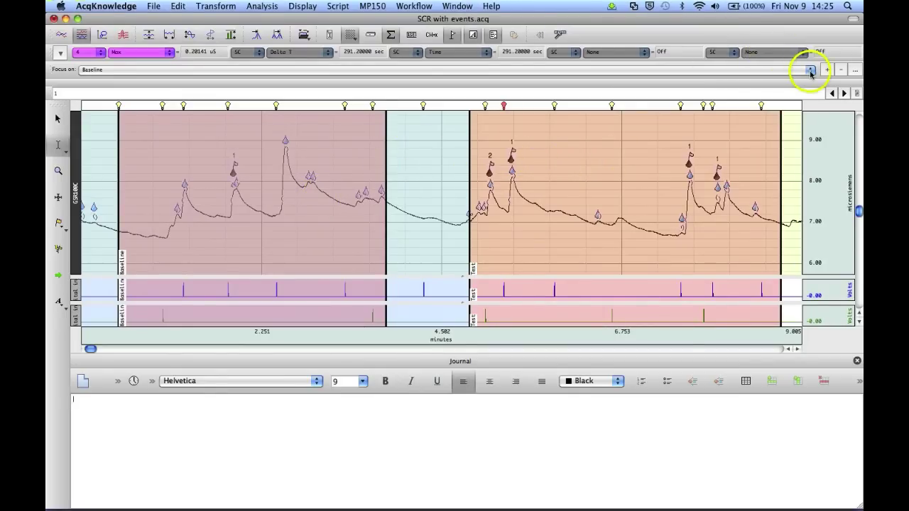
- Make Test the focus area and select the first stimulus event marker, label 1
{"action": "left_click", "coordinate": [810, 72]}
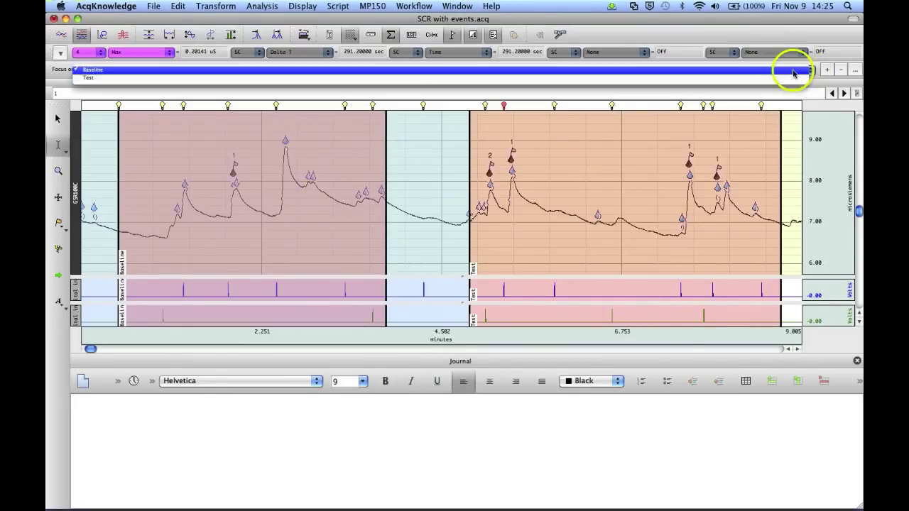
{"action": "left_click", "coordinate": [791, 79]}
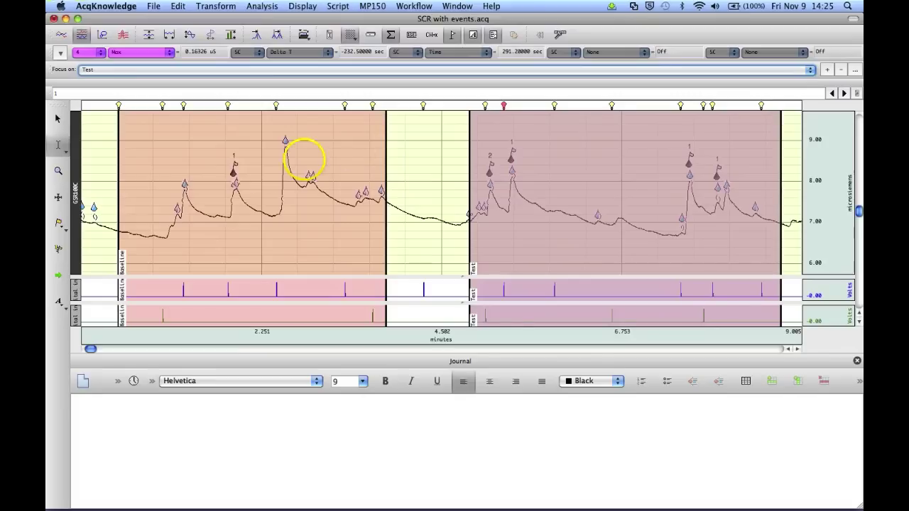
{"action": "mouse_move", "coordinate": [185, 190]}
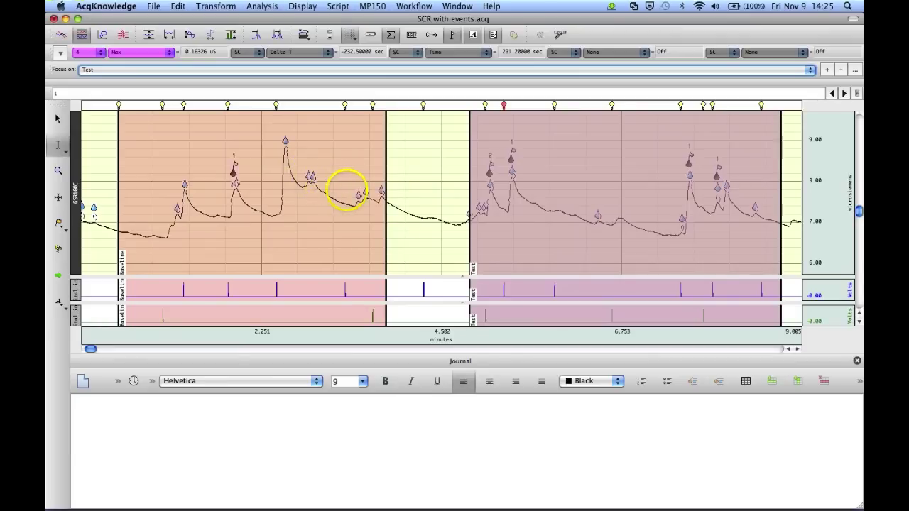
{"action": "mouse_move", "coordinate": [233, 172]}
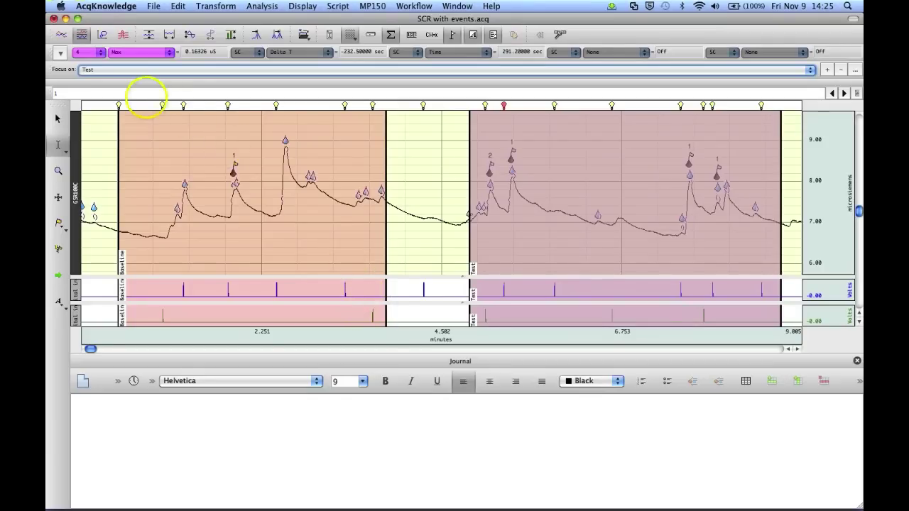
{"action": "mouse_move", "coordinate": [119, 106]}
{"action": "left_click", "coordinate": [119, 105]}
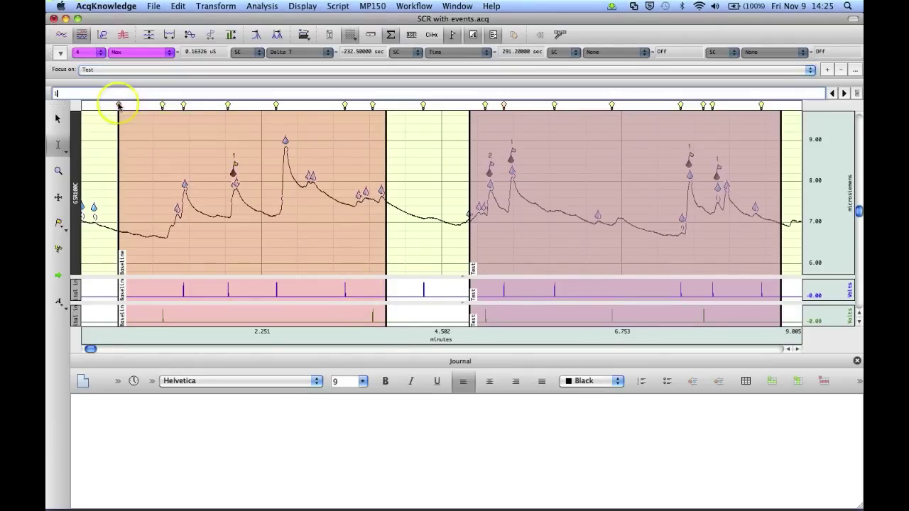
{"action": "left_click", "coordinate": [119, 106]}
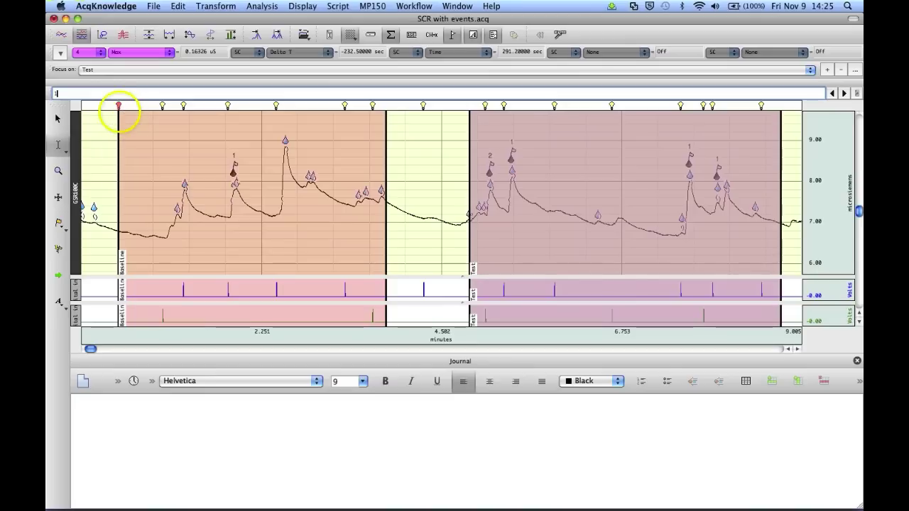
{"action": "mouse_move", "coordinate": [162, 106]}
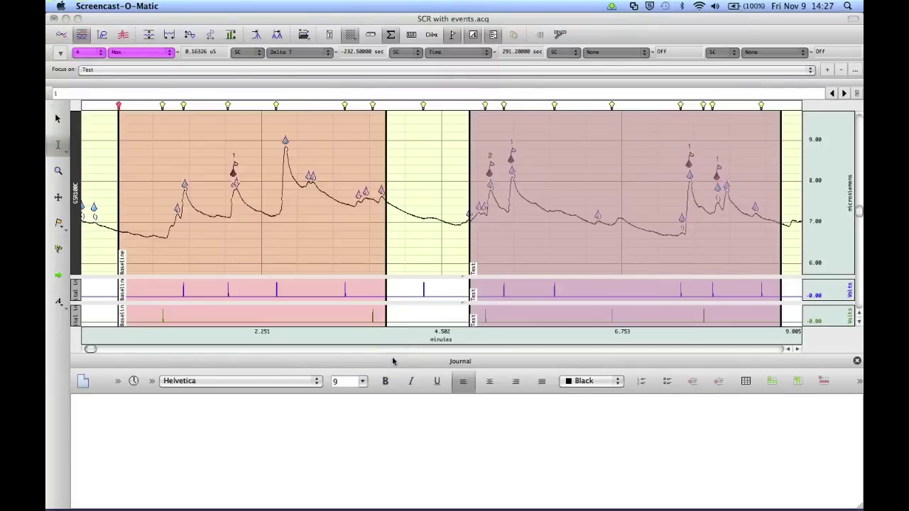
{"action": "left_click", "coordinate": [245, 25]}
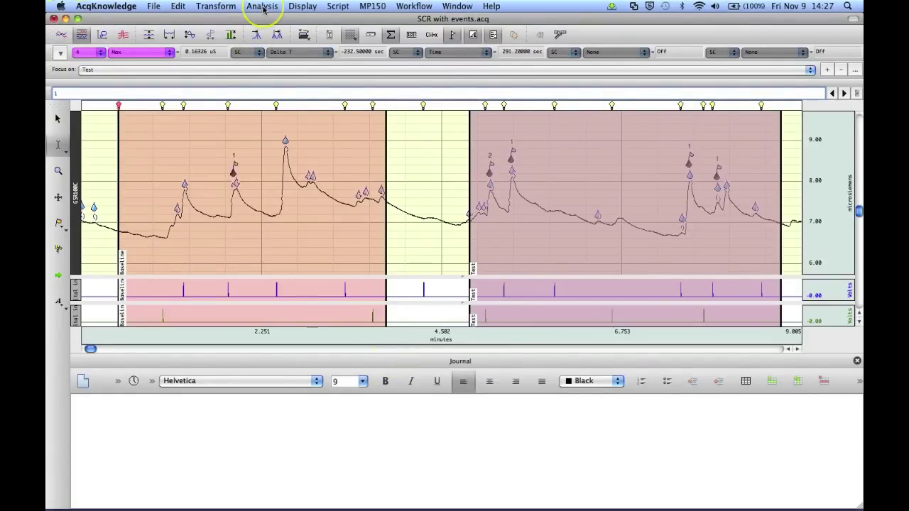
- Open the Event-related EDA Analysis settings under Analysis > Electrodermal Activity
{"action": "left_click", "coordinate": [262, 7]}
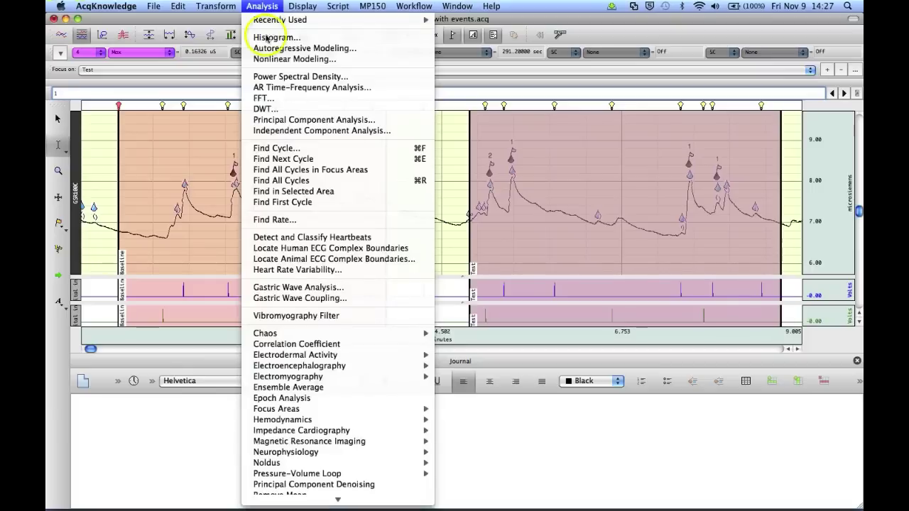
{"action": "mouse_move", "coordinate": [289, 376]}
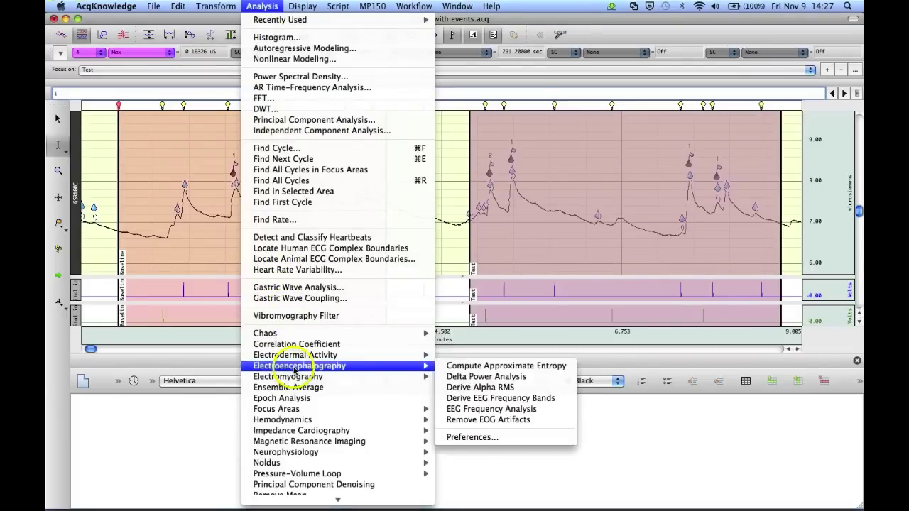
{"action": "mouse_move", "coordinate": [323, 355]}
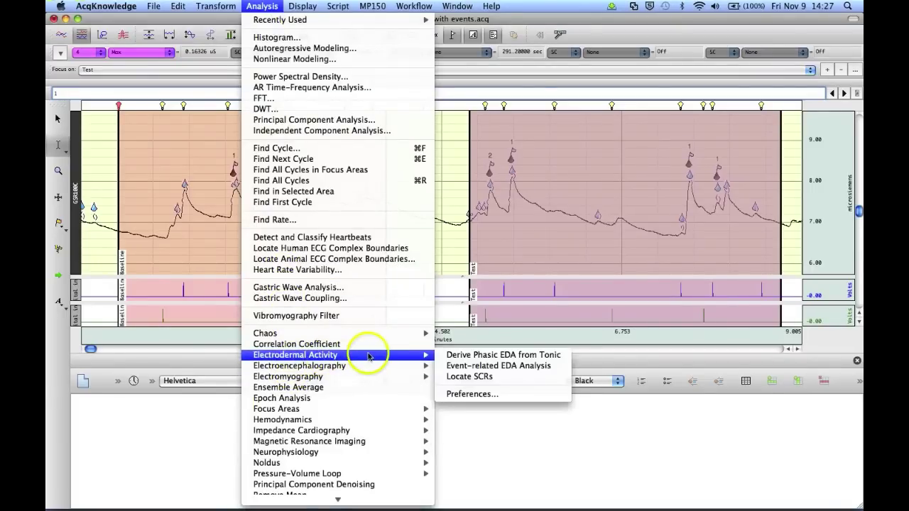
{"action": "left_click", "coordinate": [460, 368]}
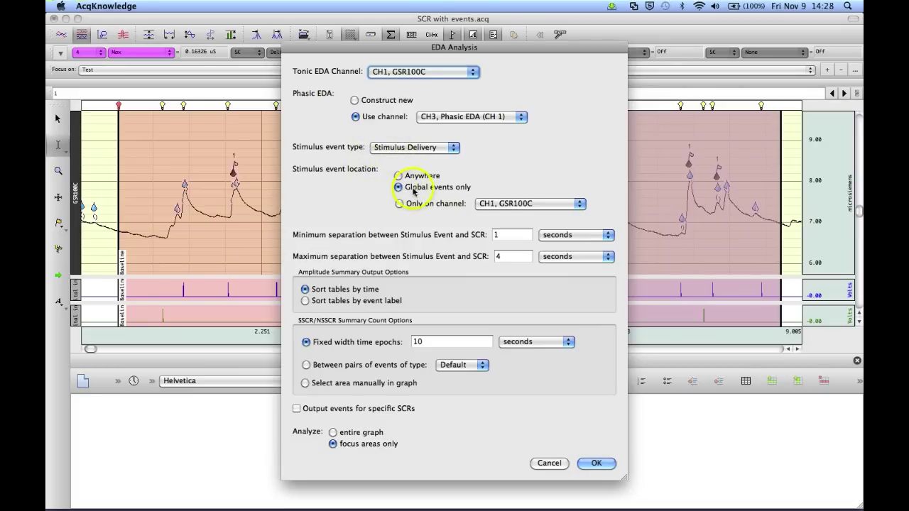
- Run the EDA analysis, enlarge the journal, and select 'Baseline' in the results heading
{"action": "left_click", "coordinate": [595, 464]}
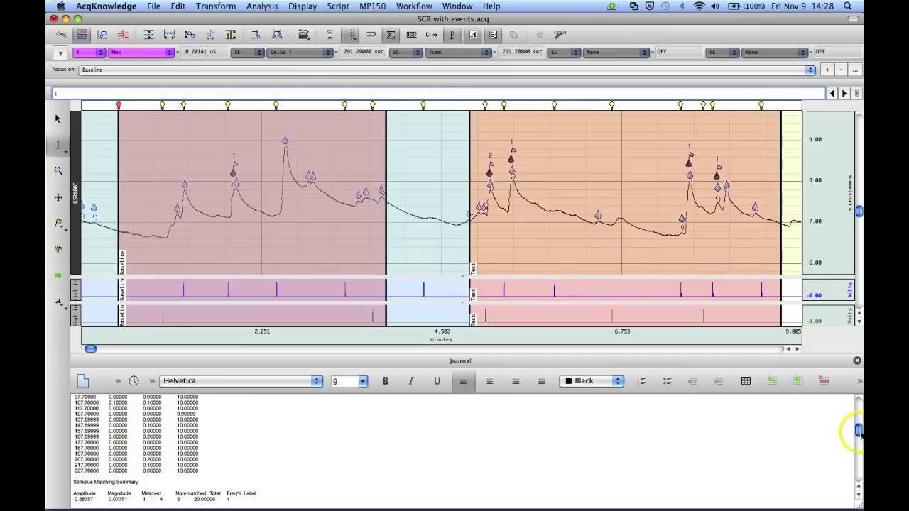
{"action": "left_click_drag", "start_coordinate": [859, 430], "coordinate": [859, 404]}
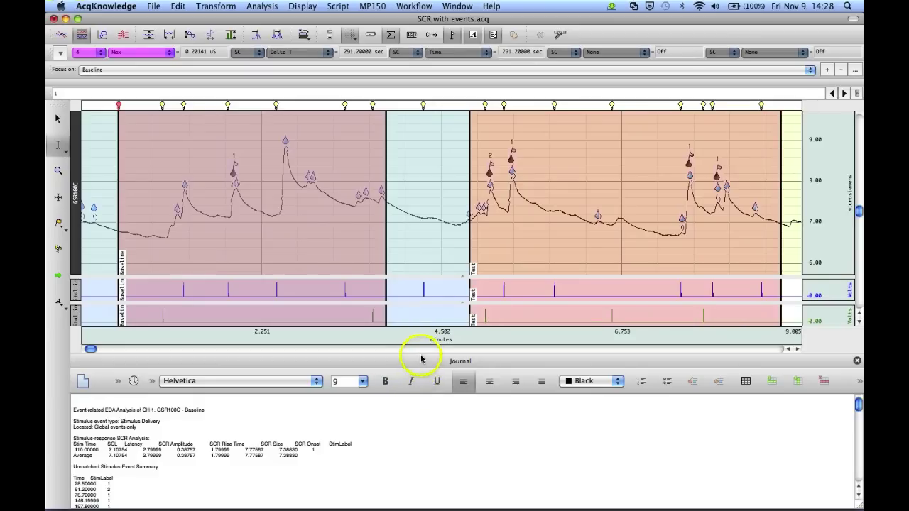
{"action": "left_click_drag", "start_coordinate": [420, 352], "coordinate": [428, 244]}
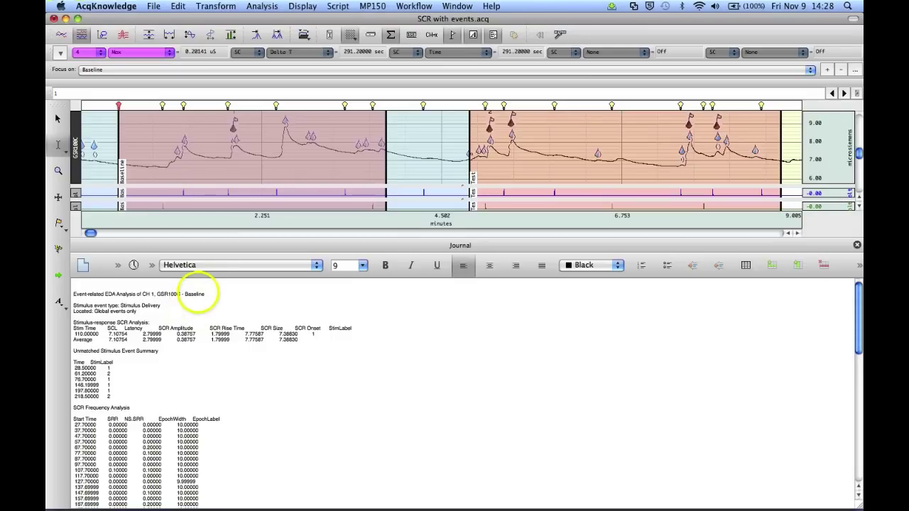
{"action": "double_click", "coordinate": [199, 294]}
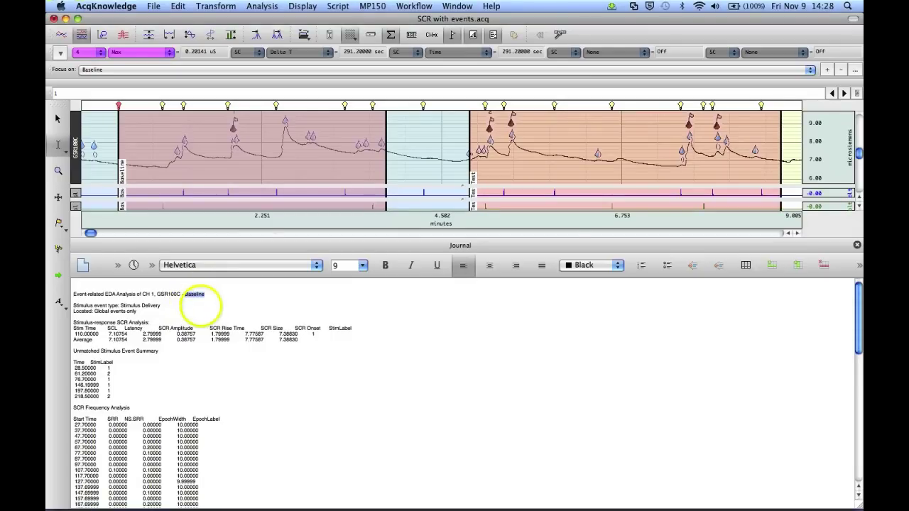
{"action": "left_click", "coordinate": [214, 352]}
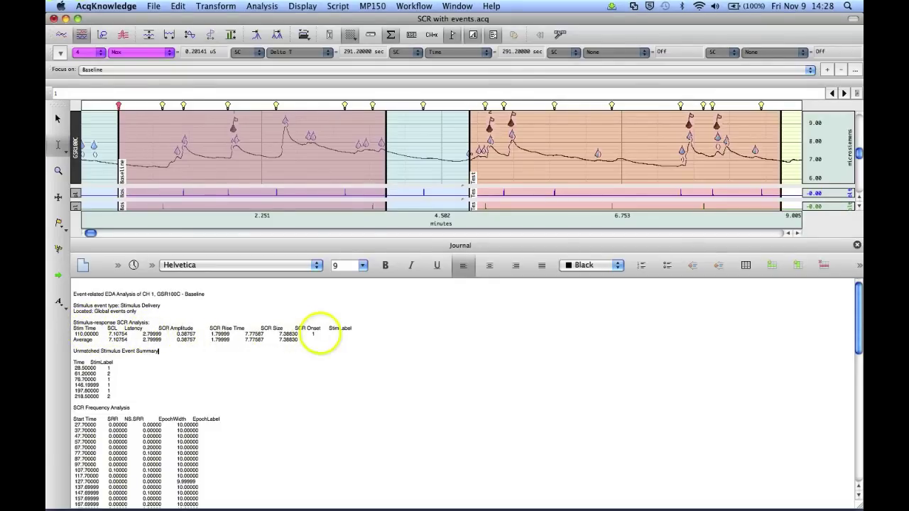
{"action": "left_click", "coordinate": [314, 332]}
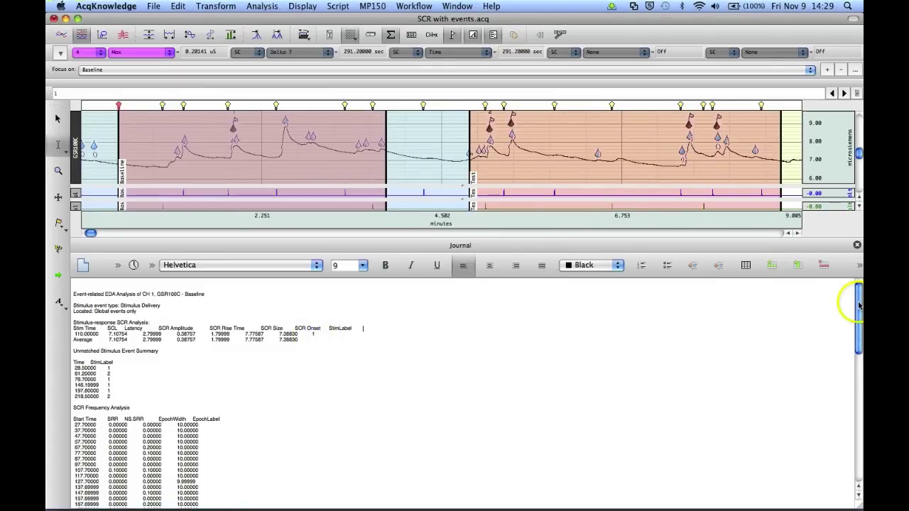
{"action": "left_click_drag", "start_coordinate": [858, 305], "coordinate": [857, 325]}
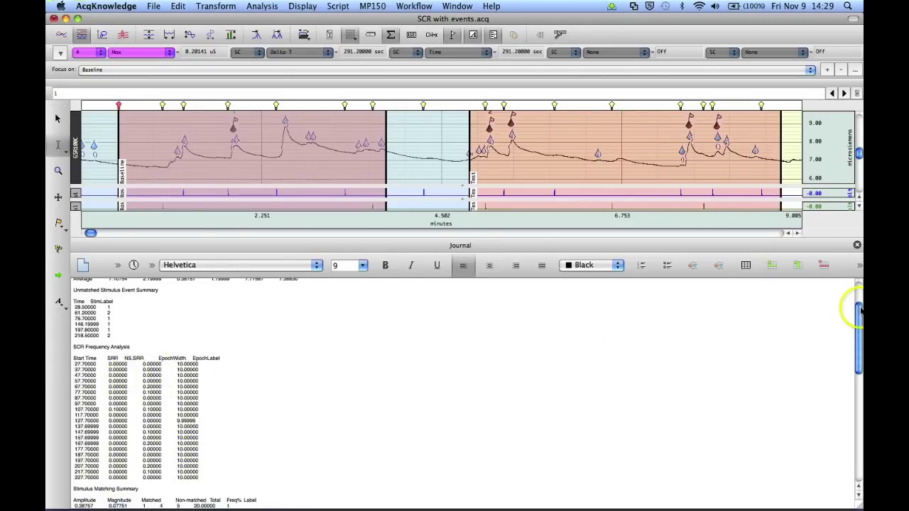
{"action": "left_click_drag", "start_coordinate": [858, 320], "coordinate": [859, 386]}
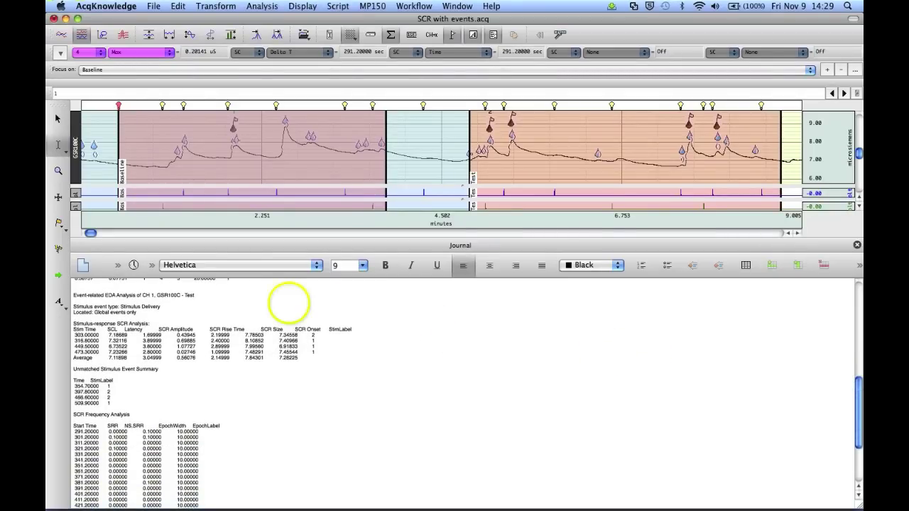
{"action": "double_click", "coordinate": [190, 294]}
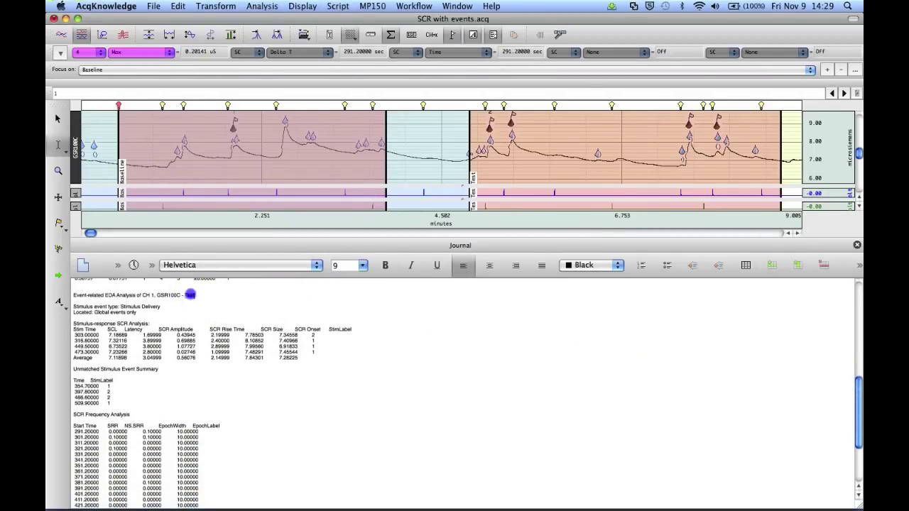
{"action": "left_click", "coordinate": [230, 306]}
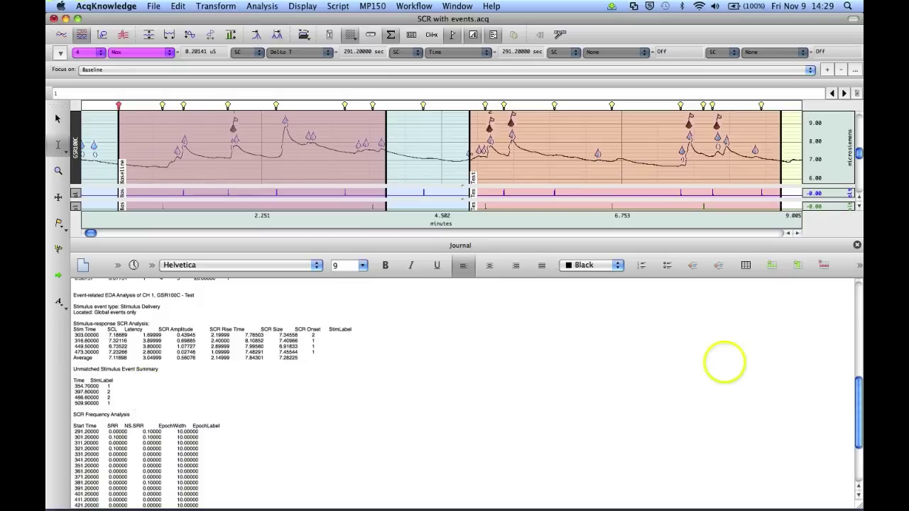
{"action": "left_click_drag", "start_coordinate": [858, 410], "coordinate": [857, 438]}
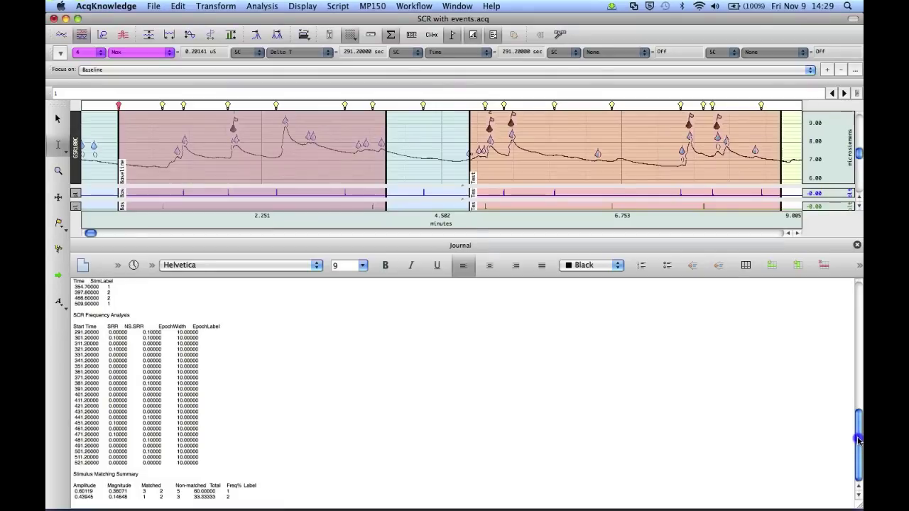
{"action": "left_click_drag", "start_coordinate": [857, 440], "coordinate": [857, 291]}
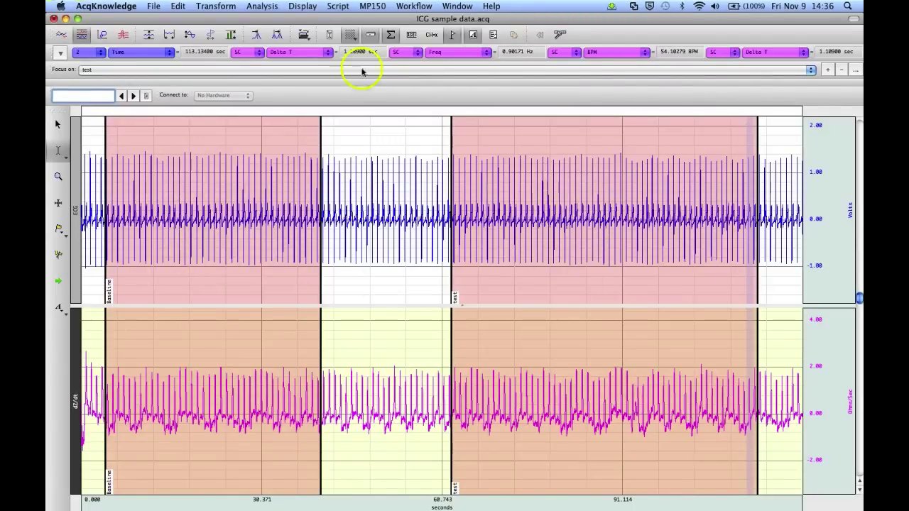
- Open the Analysis menu for the ICG sample data recording
{"action": "left_click", "coordinate": [259, 7]}
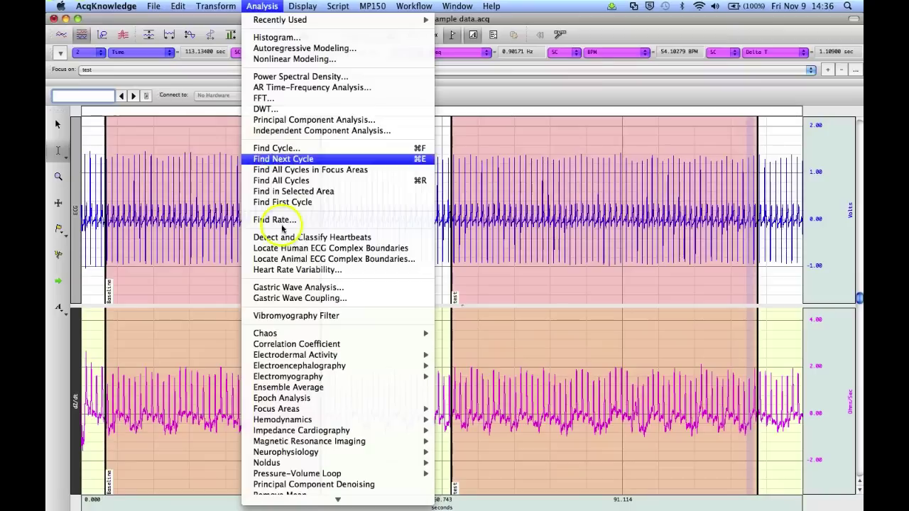
- Start an Ensemble Average around CH9 dZ/dt peaks, limited to focus areas only
{"action": "left_click", "coordinate": [304, 388]}
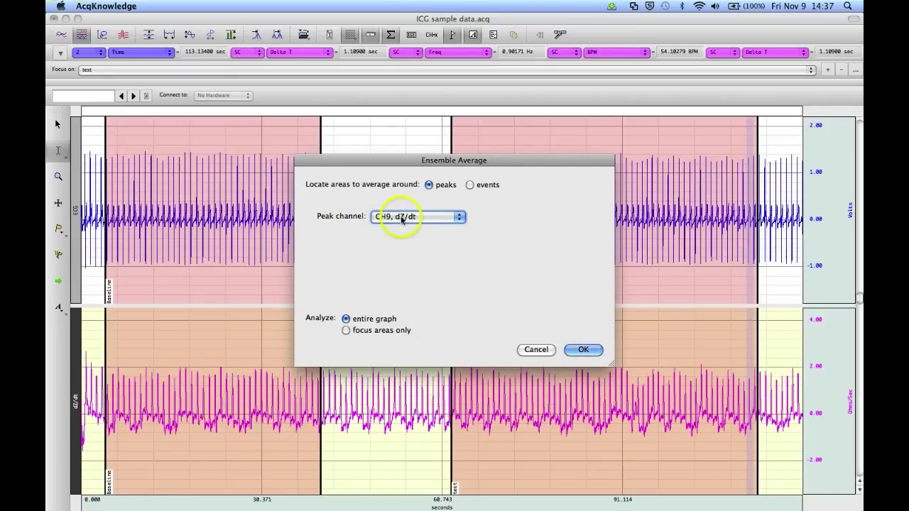
{"action": "left_click", "coordinate": [362, 331]}
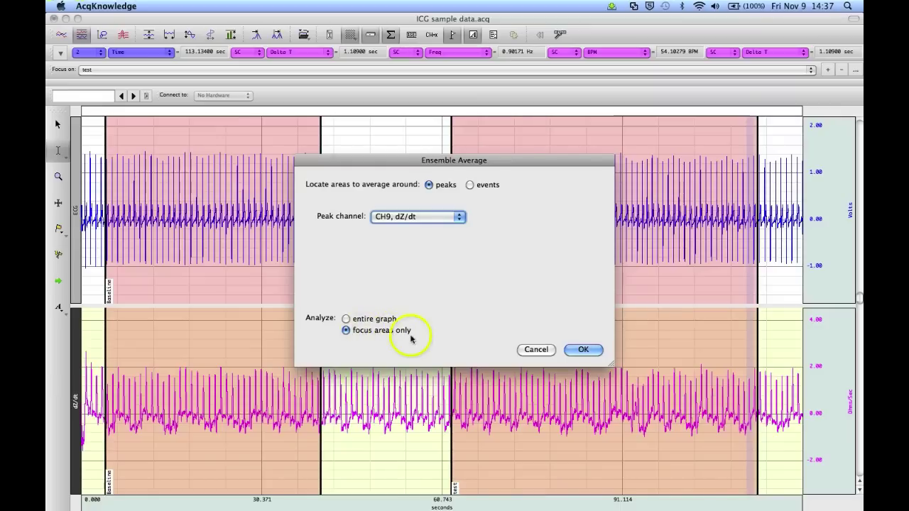
{"action": "left_click", "coordinate": [582, 349]}
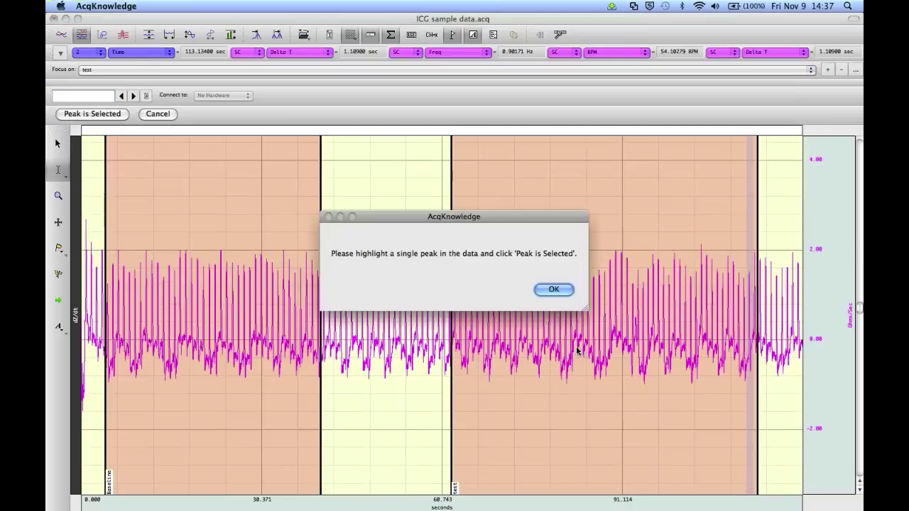
- Zoom into a few dZ/dt beats and pick one upward 0.365 s peak as the reference
{"action": "left_click", "coordinate": [557, 289]}
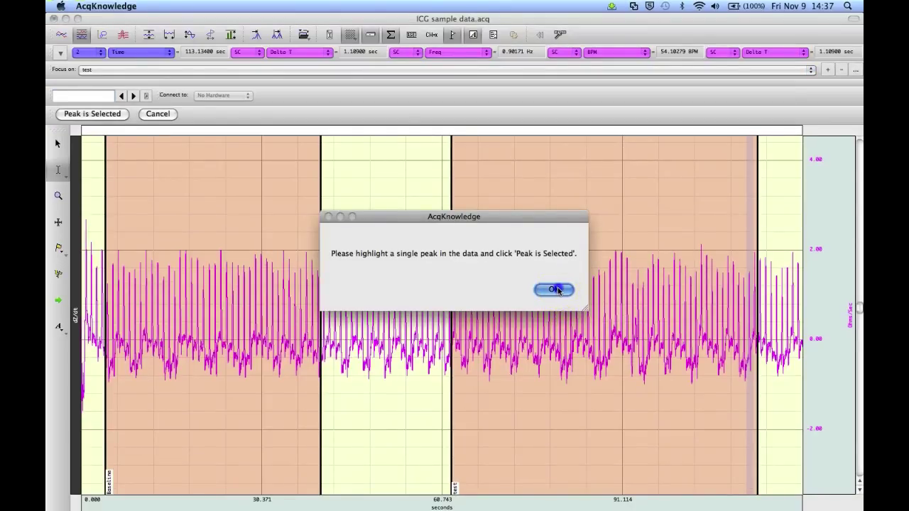
{"action": "left_click", "coordinate": [58, 196]}
{"action": "left_click_drag", "start_coordinate": [107, 224], "coordinate": [131, 393]}
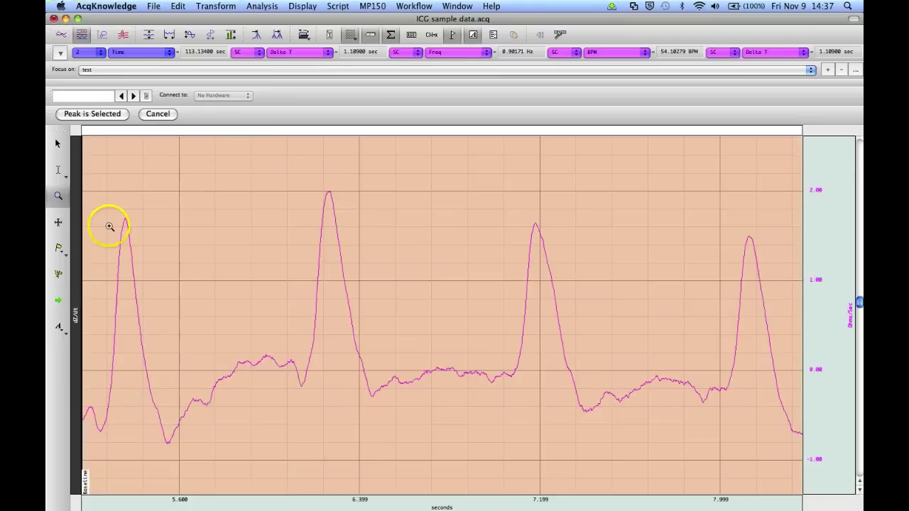
{"action": "left_click", "coordinate": [59, 173]}
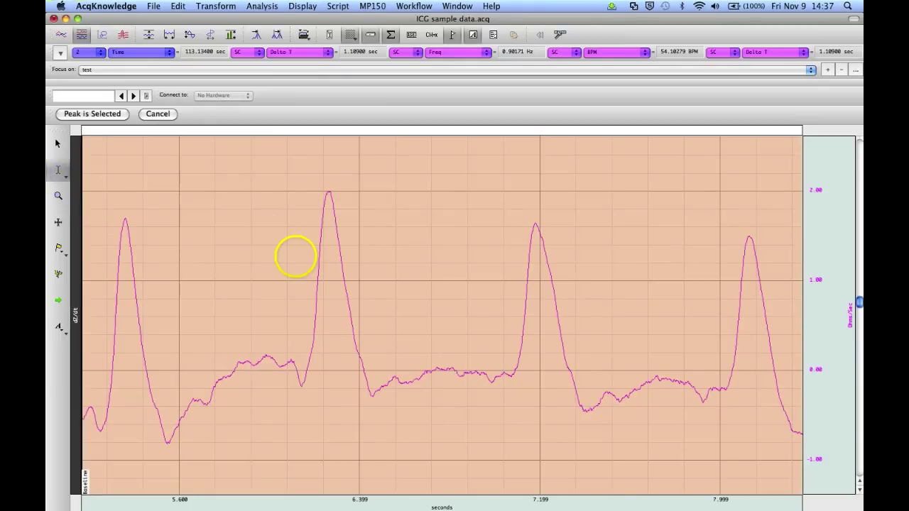
{"action": "left_click_drag", "start_coordinate": [296, 257], "coordinate": [379, 266]}
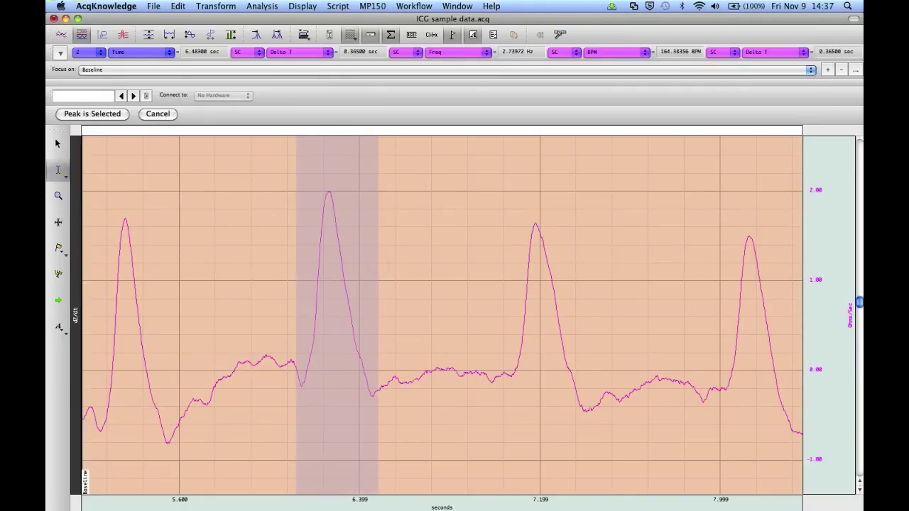
{"action": "left_click", "coordinate": [110, 114]}
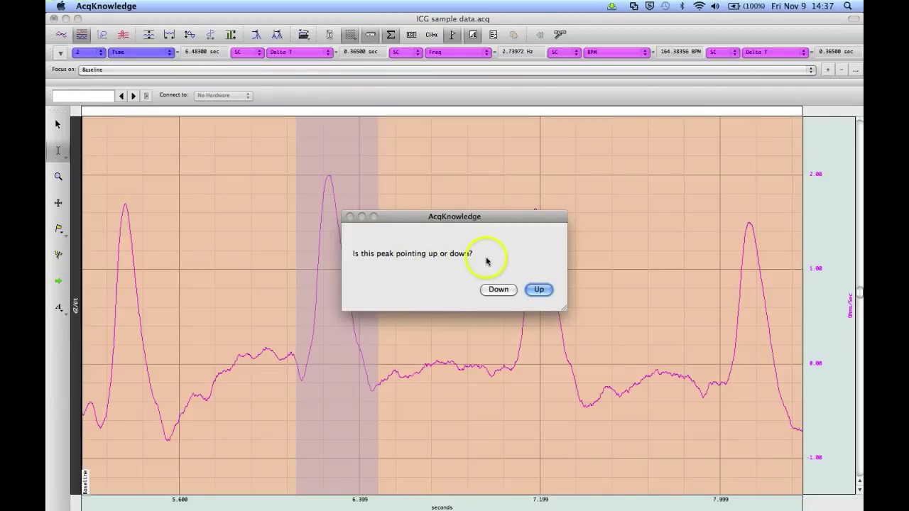
{"action": "left_click", "coordinate": [539, 289]}
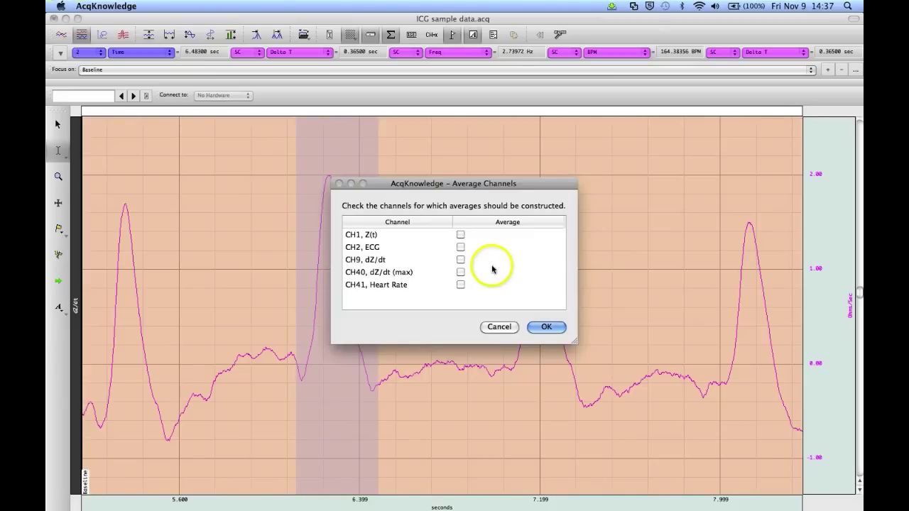
- Choose CH9, dZ/dt as the only channel to average
{"action": "left_click", "coordinate": [460, 259]}
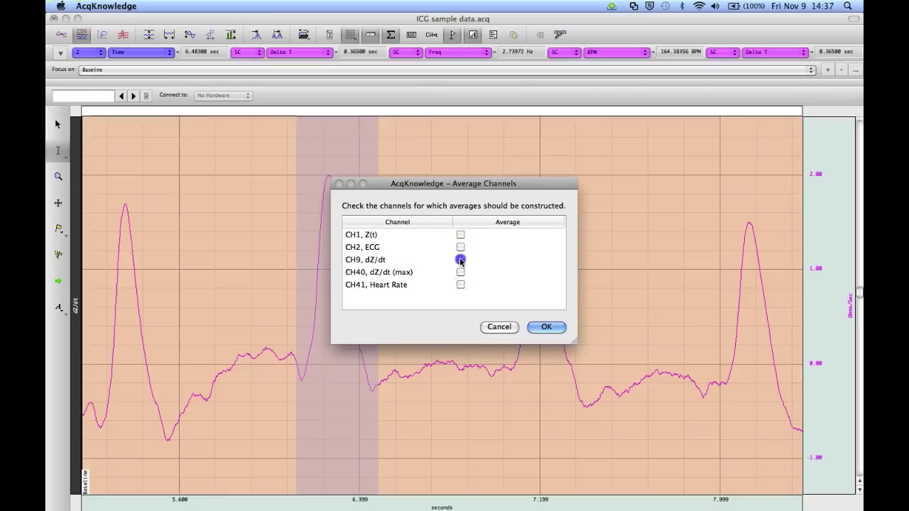
{"action": "left_click", "coordinate": [543, 325]}
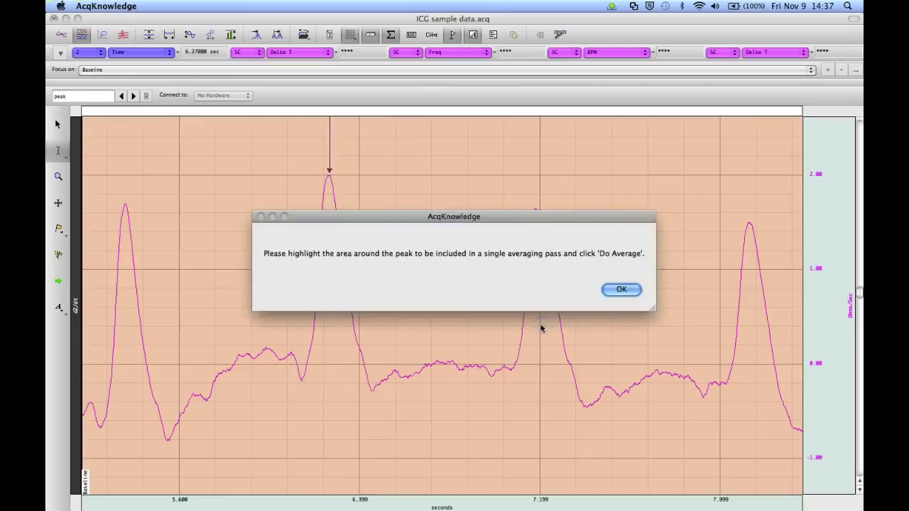
- Highlight a window around the peak, zoom out to the full record, and build the dZ/dt ensemble averages
{"action": "left_click", "coordinate": [621, 290]}
{"action": "left_click", "coordinate": [621, 290]}
{"action": "mouse_move", "coordinate": [186, 264]}
{"action": "left_mouse_down"}
{"action": "mouse_move", "coordinate": [357, 263]}
{"action": "mouse_move", "coordinate": [478, 286]}
{"action": "left_mouse_up"}
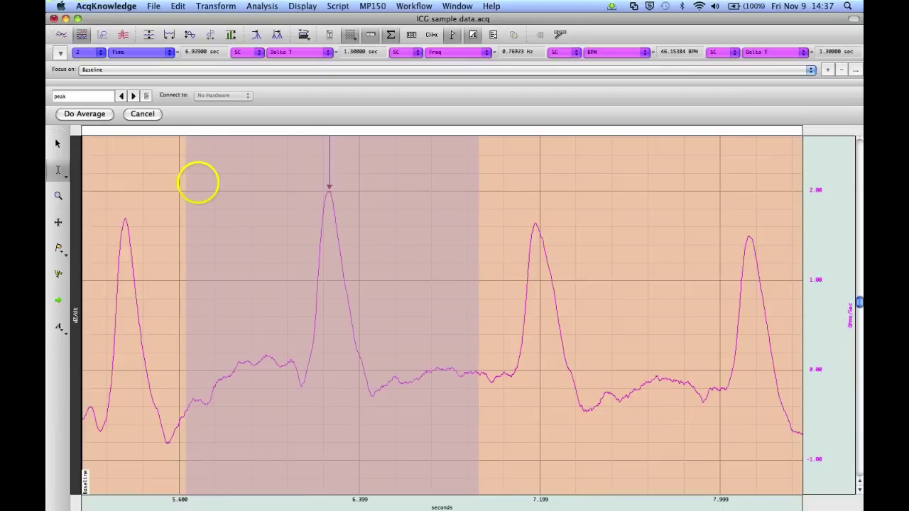
{"action": "left_click", "coordinate": [168, 34]}
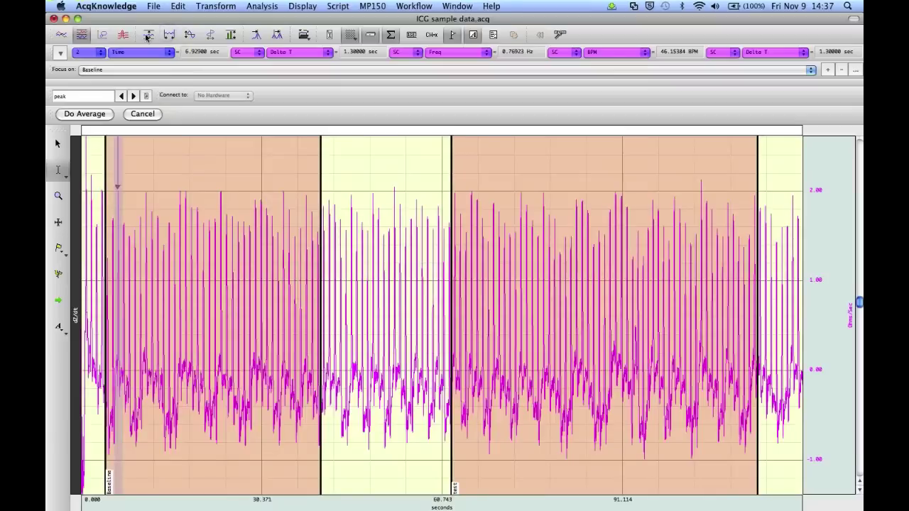
{"action": "left_click", "coordinate": [147, 35]}
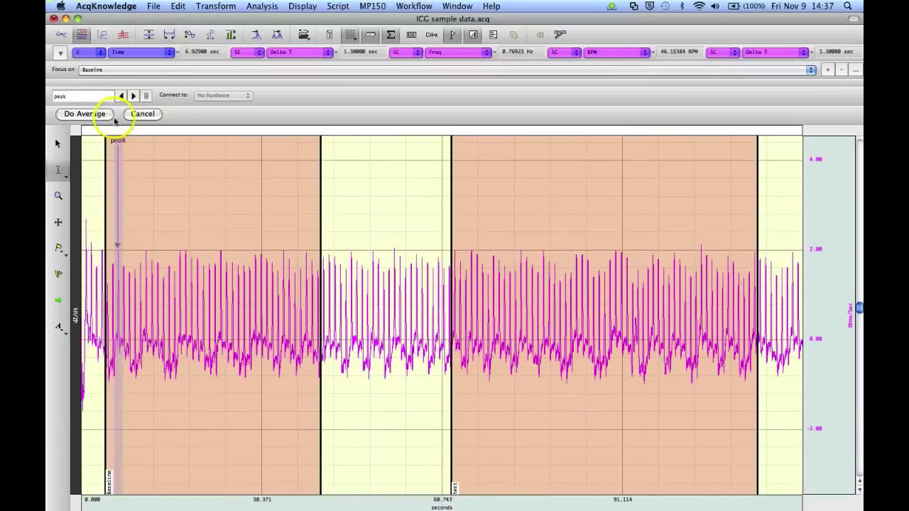
{"action": "left_click", "coordinate": [84, 114]}
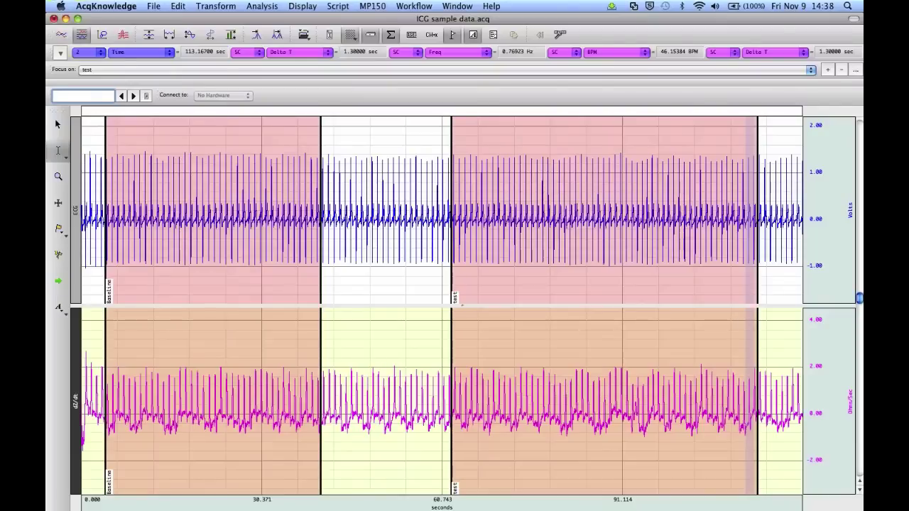
- Bring the Baseline and test averaging windows to the front from the Window menu
{"action": "left_click", "coordinate": [457, 6]}
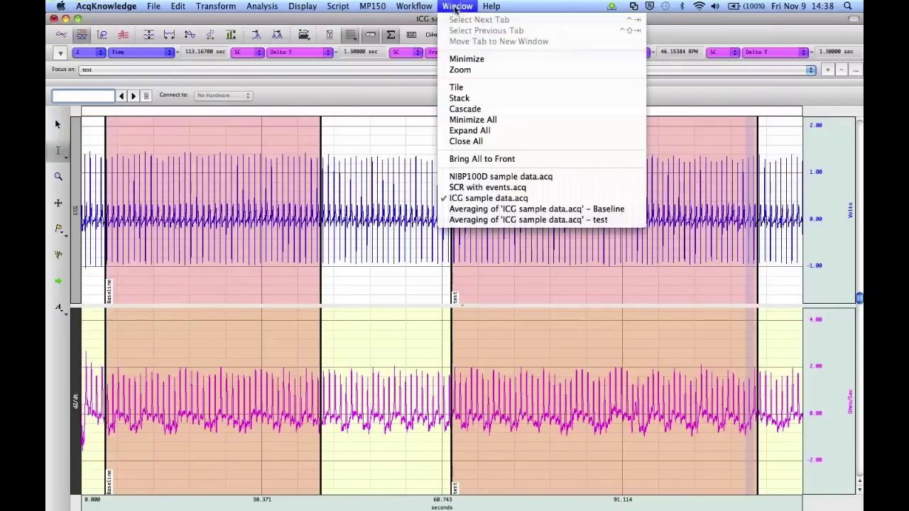
{"action": "left_click", "coordinate": [475, 208]}
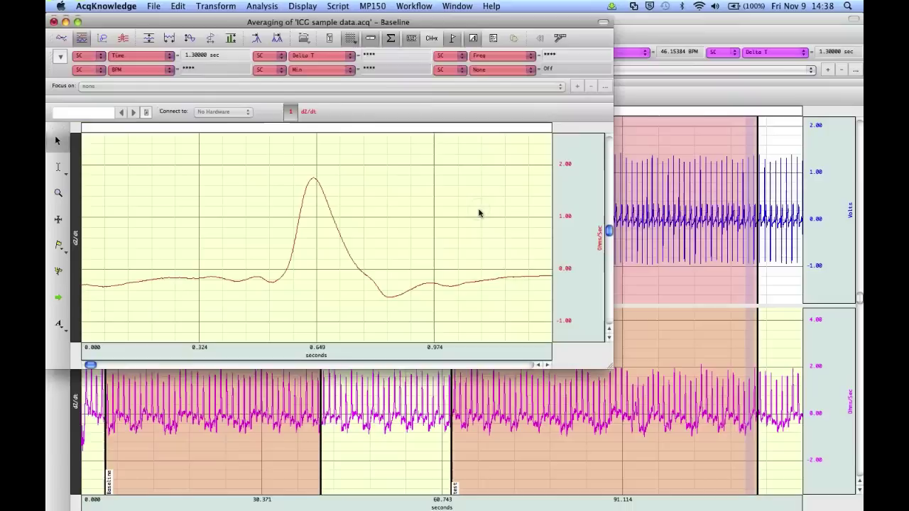
{"action": "left_click", "coordinate": [461, 7]}
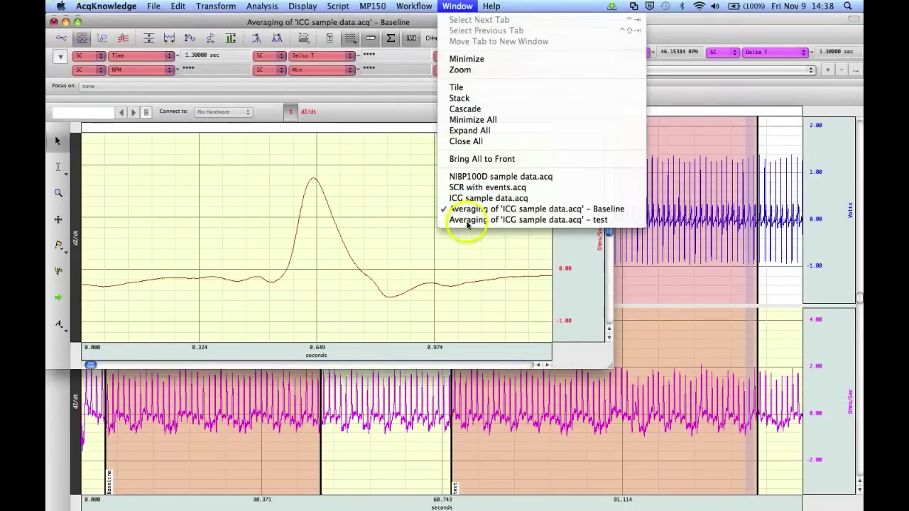
{"action": "left_click", "coordinate": [468, 220]}
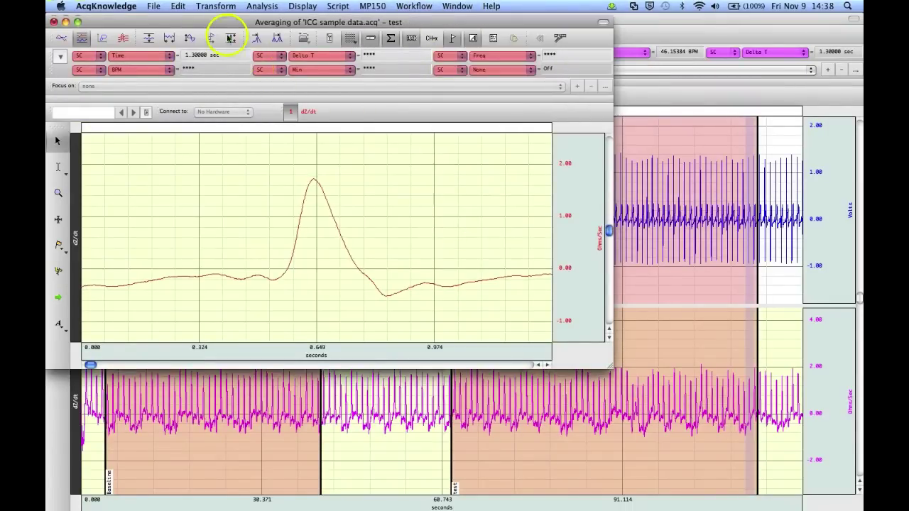
- Shrink both averaging windows and place the test window beside the Baseline one
{"action": "left_click_drag", "start_coordinate": [231, 32], "coordinate": [379, 117]}
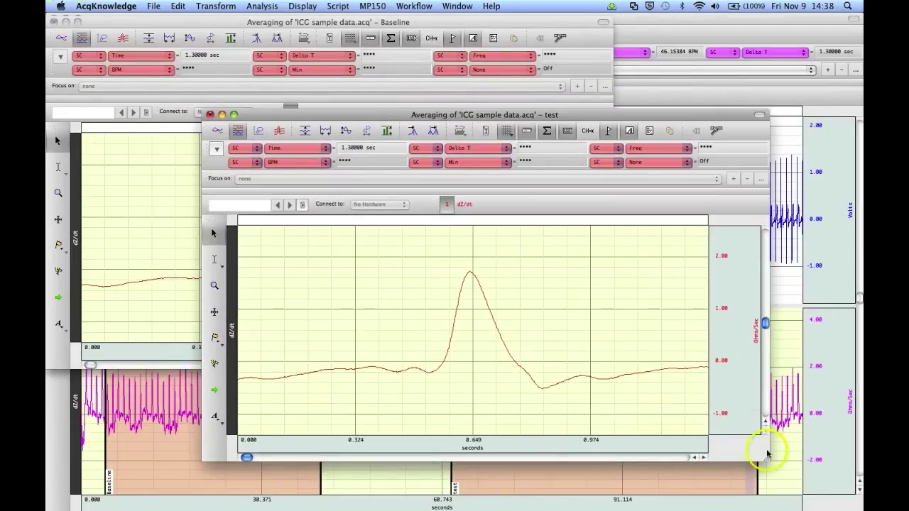
{"action": "left_click_drag", "start_coordinate": [766, 457], "coordinate": [512, 411]}
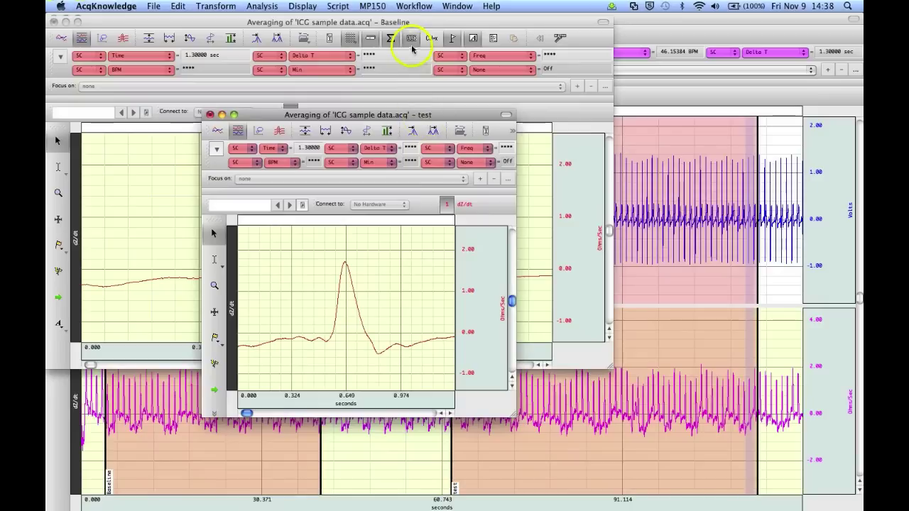
{"action": "left_click", "coordinate": [410, 23]}
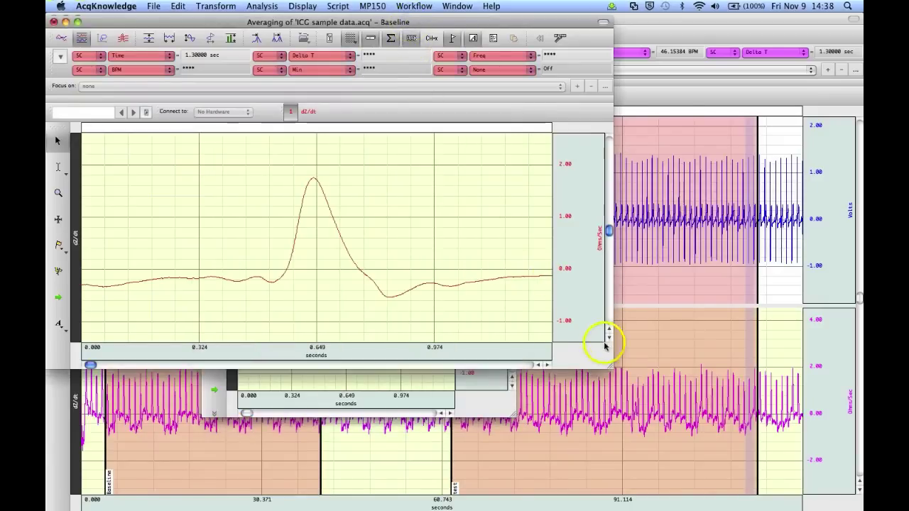
{"action": "left_click_drag", "start_coordinate": [612, 366], "coordinate": [294, 291]}
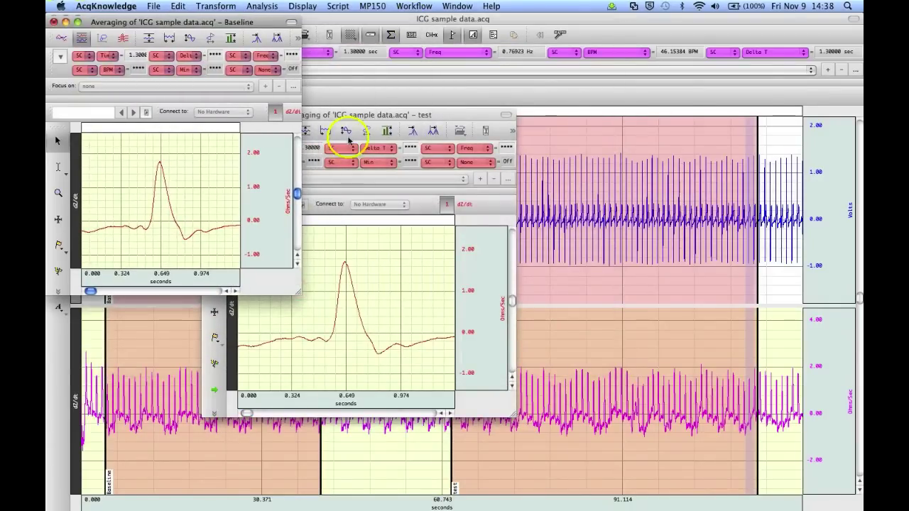
{"action": "left_click_drag", "start_coordinate": [361, 107], "coordinate": [468, 26]}
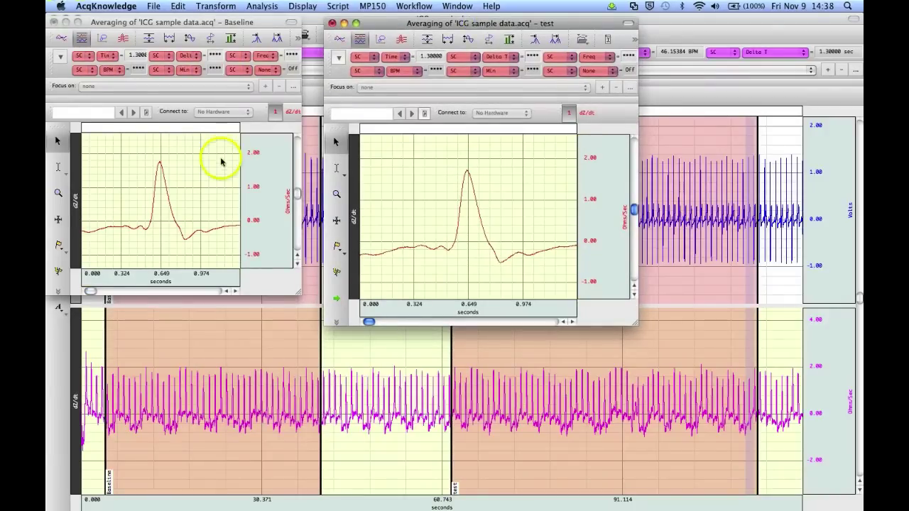
- Label channel 1 of the Baseline averaging window 'Baseline'
{"action": "left_click", "coordinate": [78, 183]}
{"action": "left_click", "coordinate": [78, 183]}
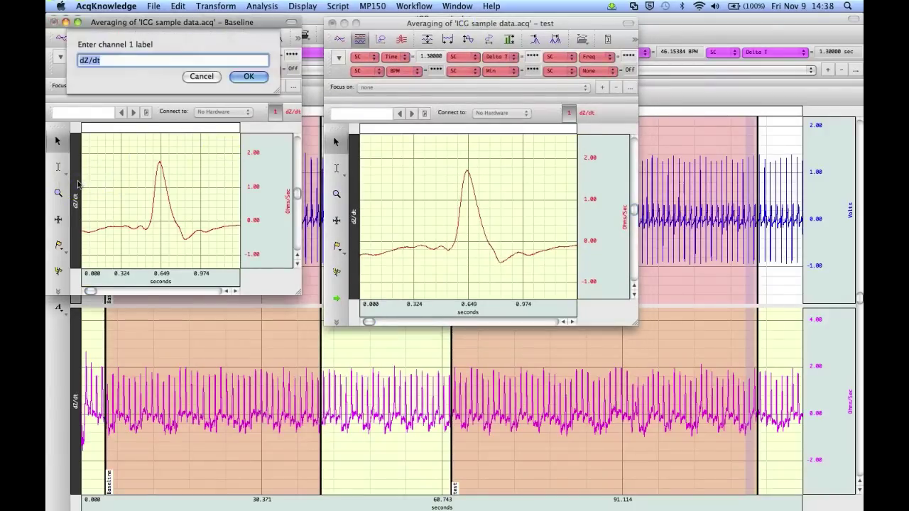
{"action": "type", "text": "Basl"}
{"action": "left_click", "coordinate": [249, 77]}
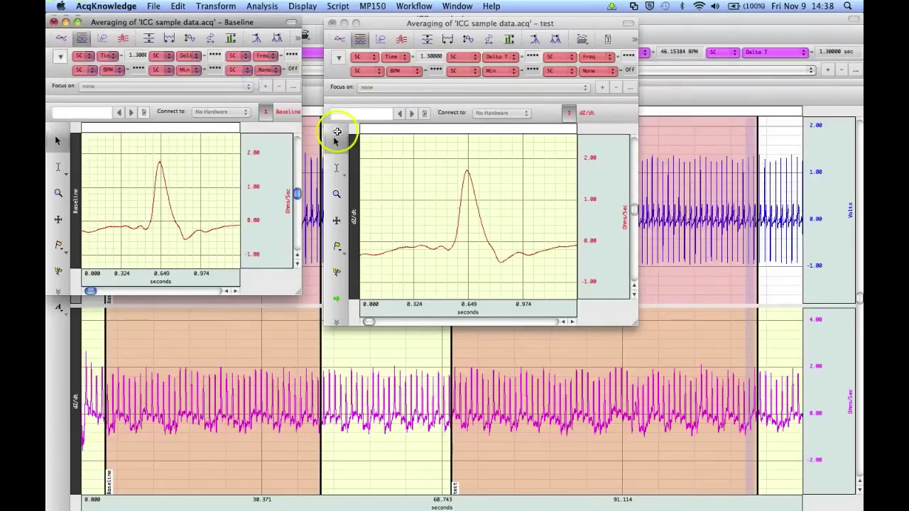
- Insert the test average waveform into the Baseline window and label channel 2 'Test'
{"action": "left_click", "coordinate": [374, 185]}
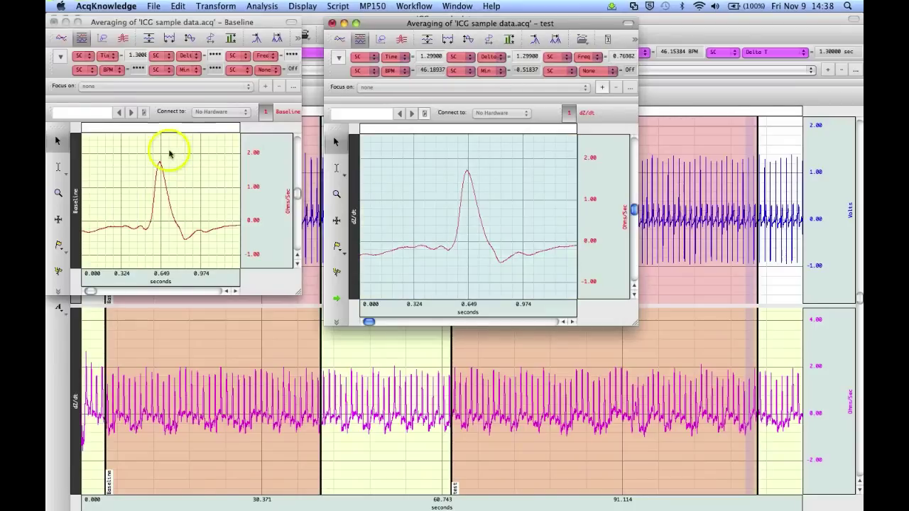
{"action": "left_click", "coordinate": [171, 146]}
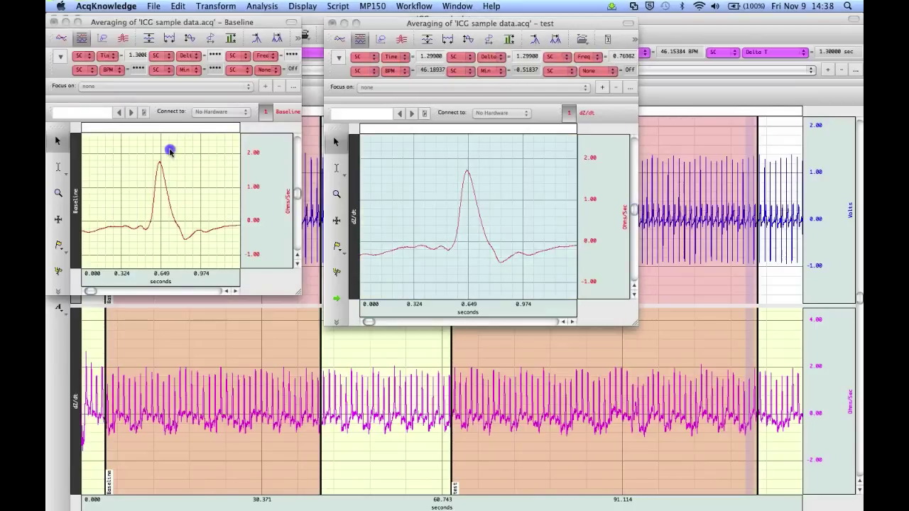
{"action": "left_click", "coordinate": [177, 6]}
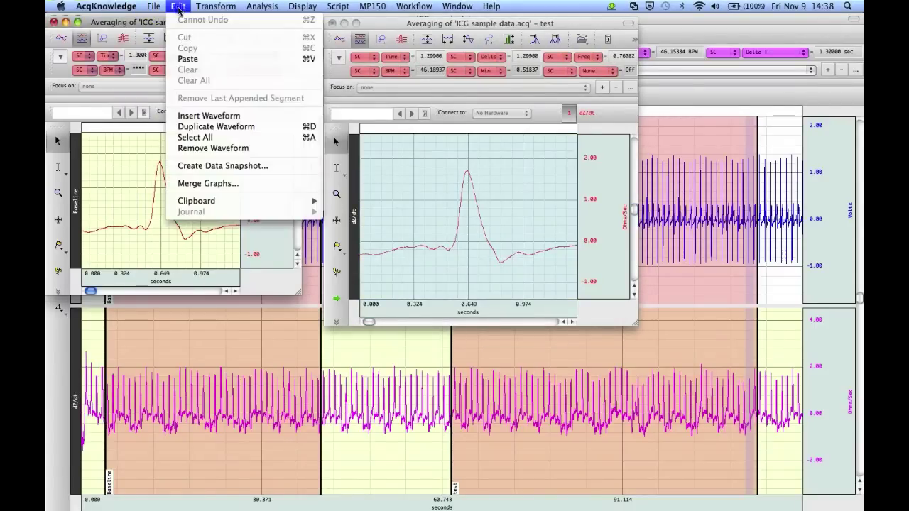
{"action": "left_click", "coordinate": [189, 116]}
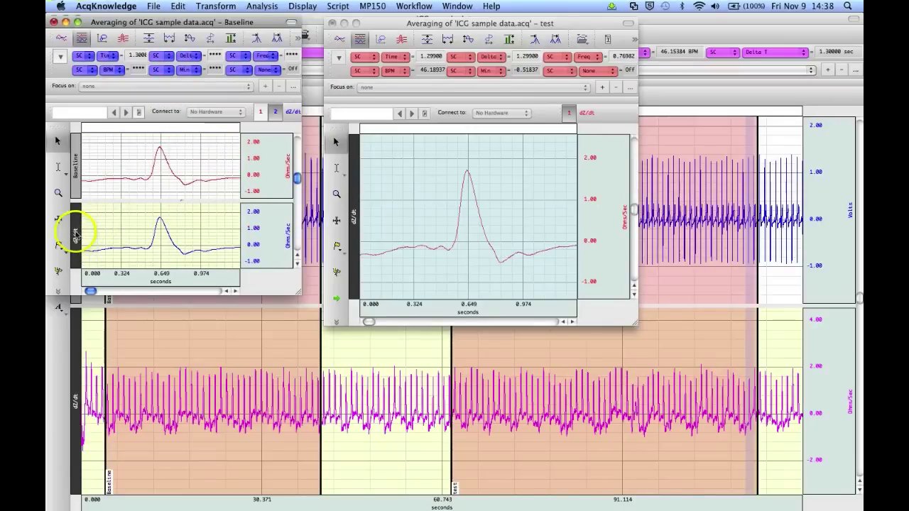
{"action": "left_click", "coordinate": [76, 233]}
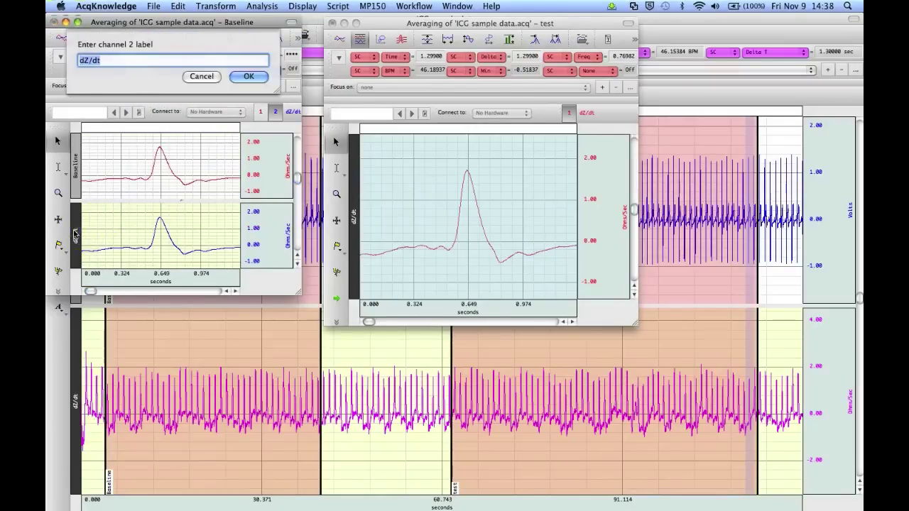
{"action": "type", "text": "Test"}
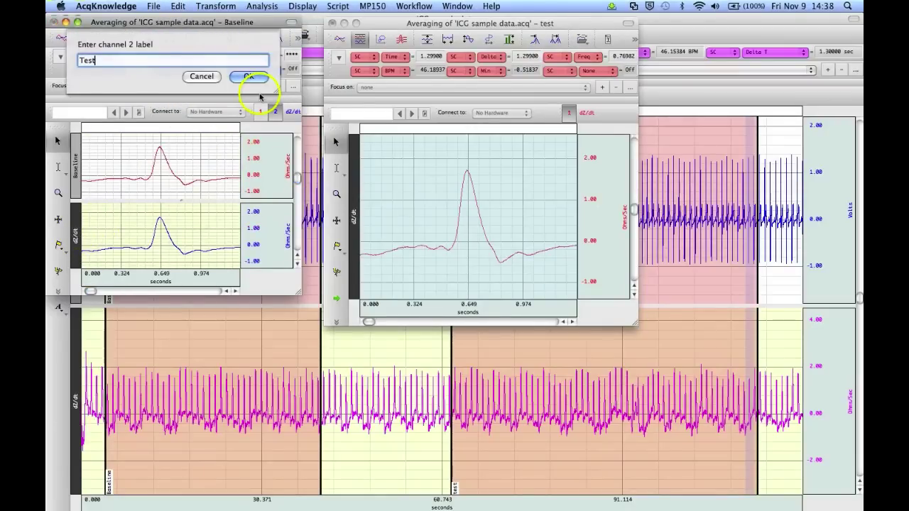
{"action": "left_click", "coordinate": [250, 76]}
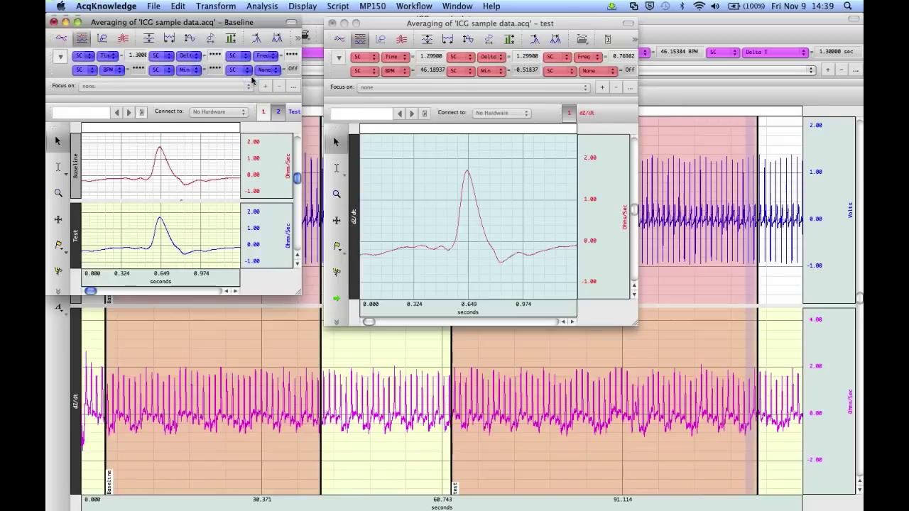
- Minimize the test averaging window and enlarge the Baseline window to show both channels stacked
{"action": "left_click", "coordinate": [343, 25]}
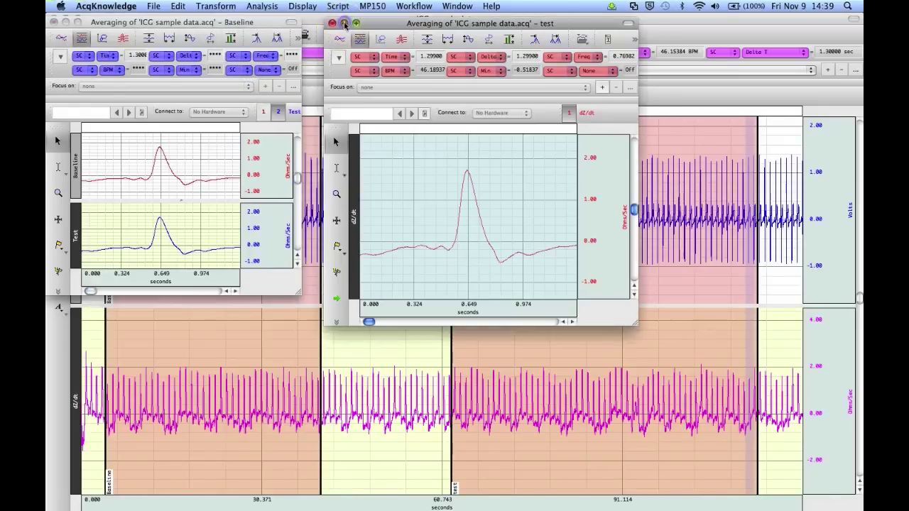
{"action": "left_click", "coordinate": [344, 24]}
{"action": "left_click", "coordinate": [236, 24]}
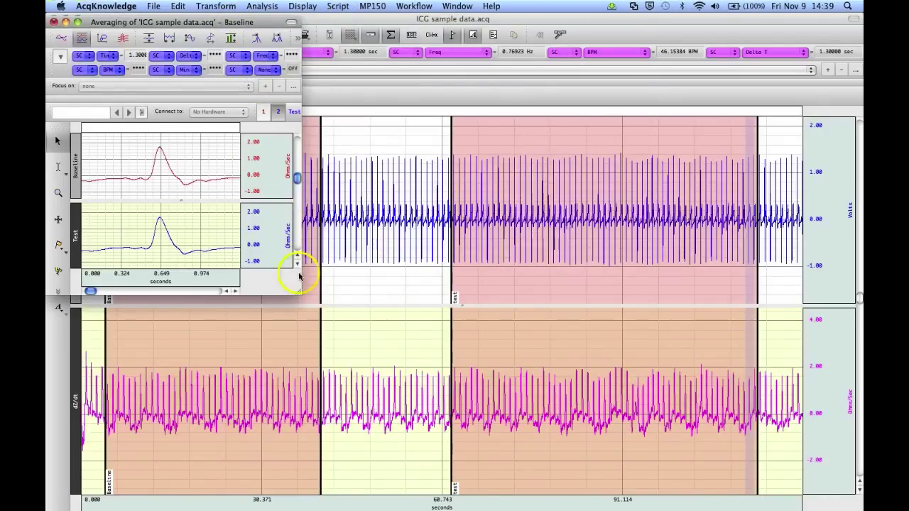
{"action": "left_click_drag", "start_coordinate": [299, 293], "coordinate": [431, 377]}
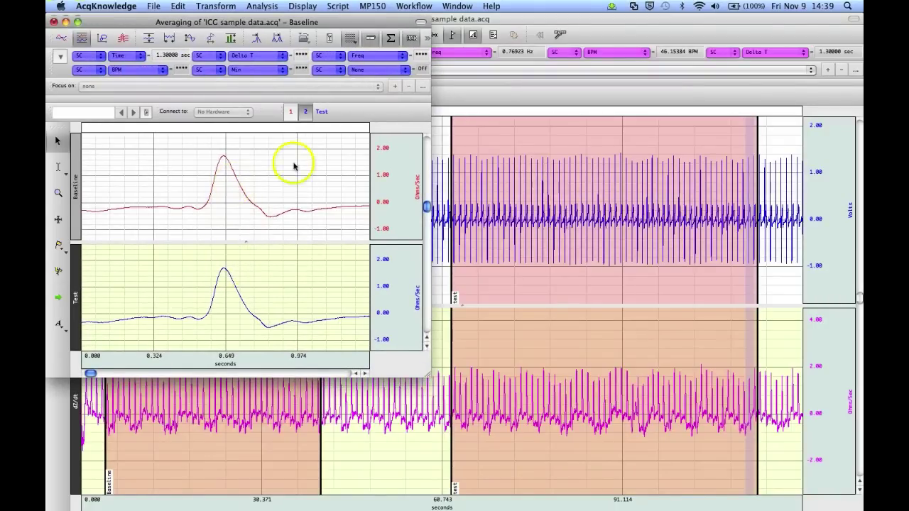
- Give Baseline and Test one shared vertical scale, overlay them, and minimize the averaging window
{"action": "left_click", "coordinate": [389, 166]}
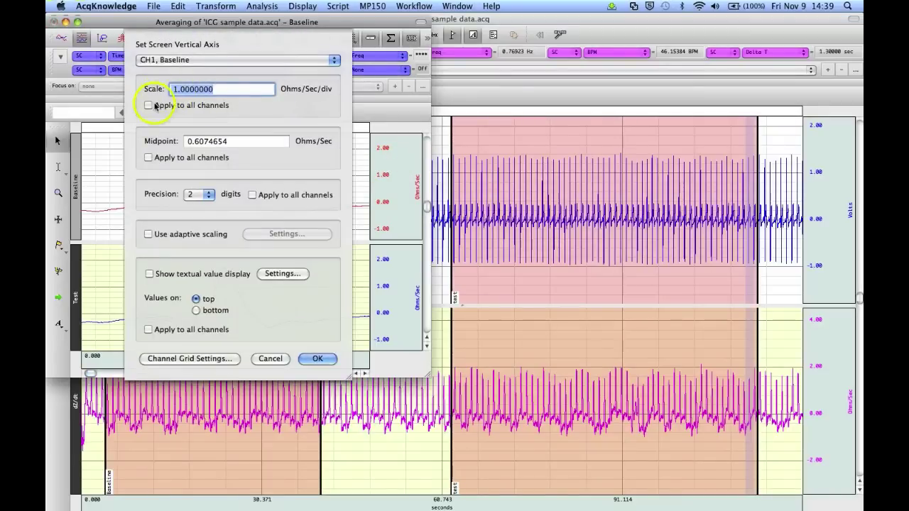
{"action": "left_click", "coordinate": [149, 105]}
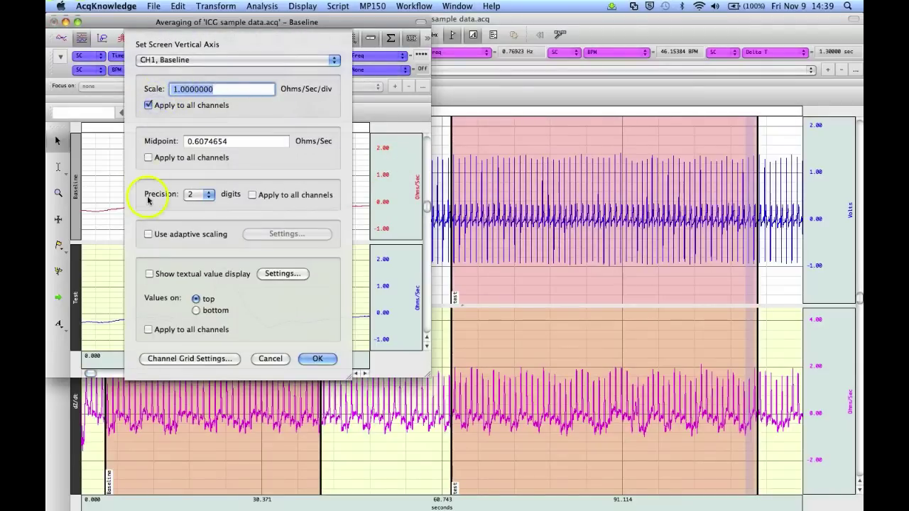
{"action": "left_click", "coordinate": [149, 158]}
{"action": "left_click", "coordinate": [317, 359]}
{"action": "left_click", "coordinate": [61, 41]}
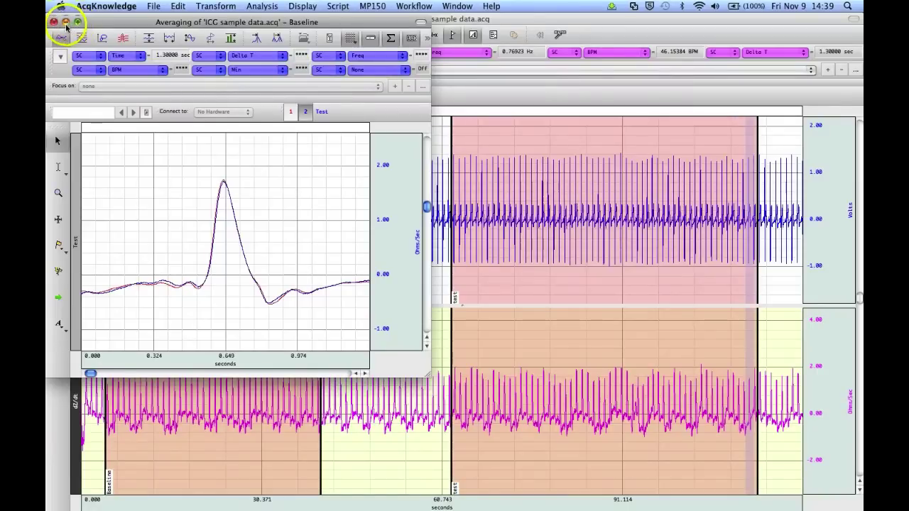
{"action": "left_click", "coordinate": [65, 22]}
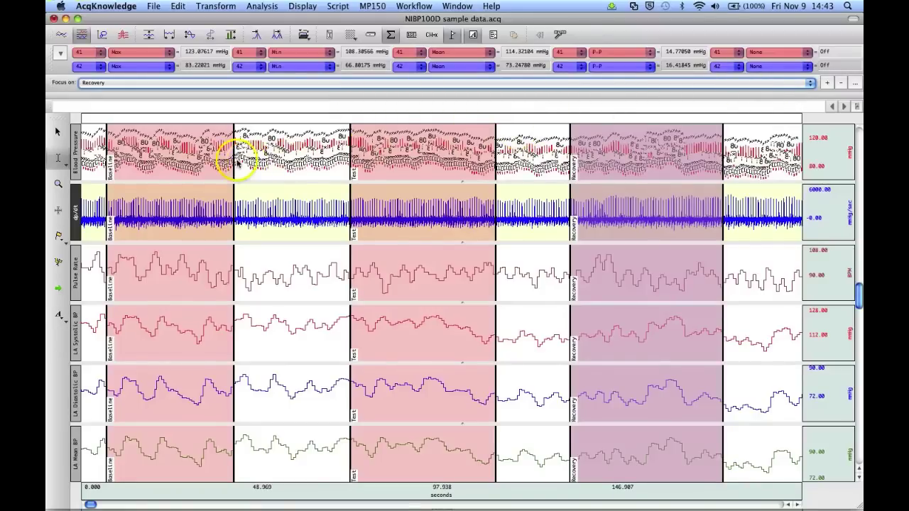
- Make Baseline the focus area of the sample data, leaving Max, Min, Mean and P-P empty
{"action": "mouse_move", "coordinate": [203, 162]}
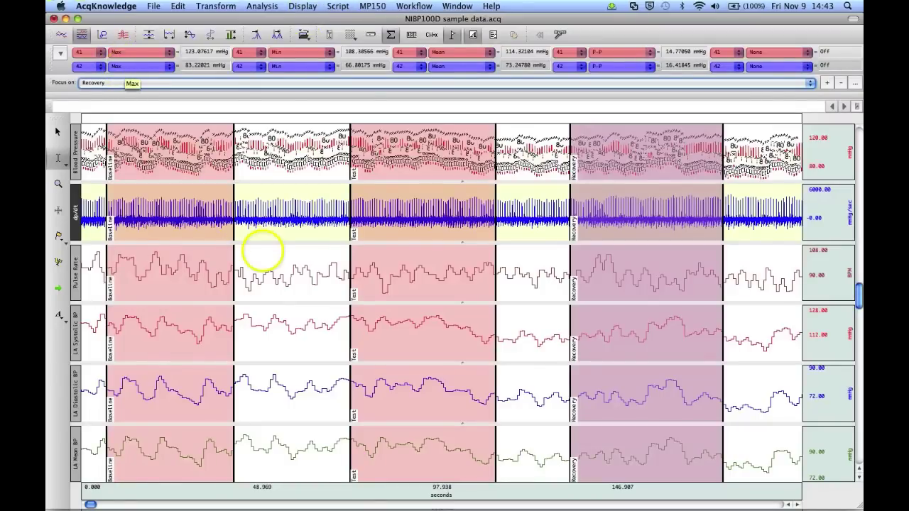
- Select a range after Baseline, then focus Baseline, Test and finally Recovery (Max 123.07617 mmHg)
{"action": "left_click_drag", "start_coordinate": [260, 274], "coordinate": [326, 277]}
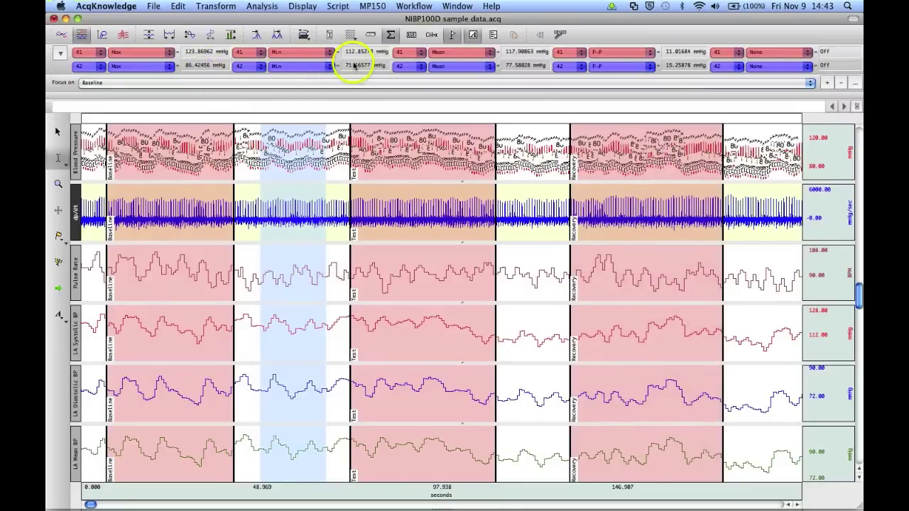
{"action": "left_click", "coordinate": [810, 83]}
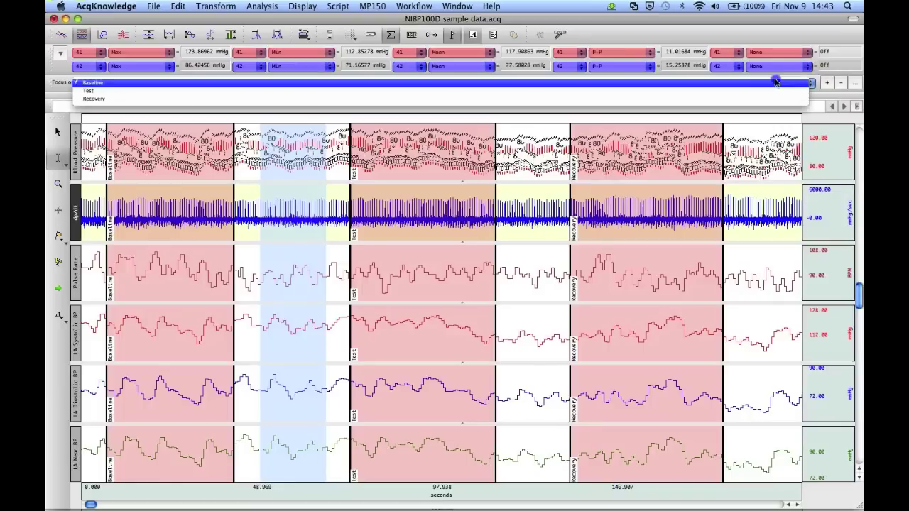
{"action": "left_click", "coordinate": [775, 82]}
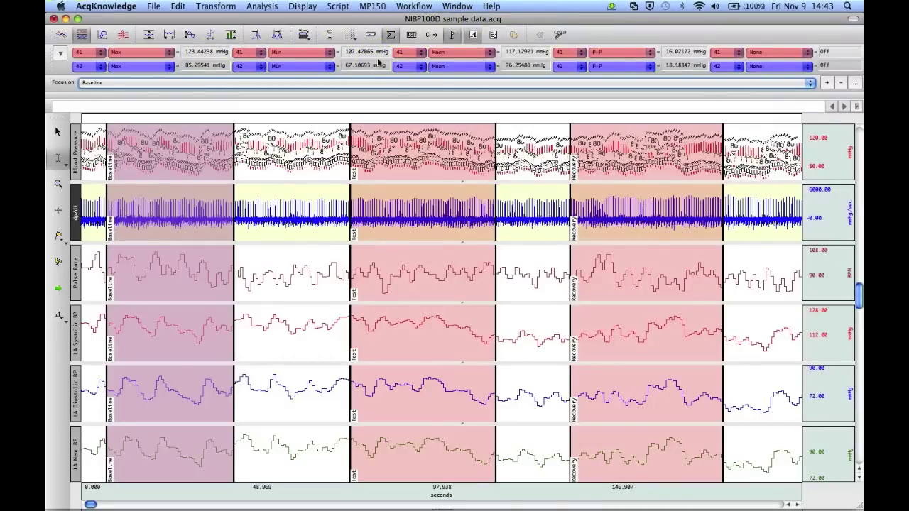
{"action": "left_click", "coordinate": [810, 83]}
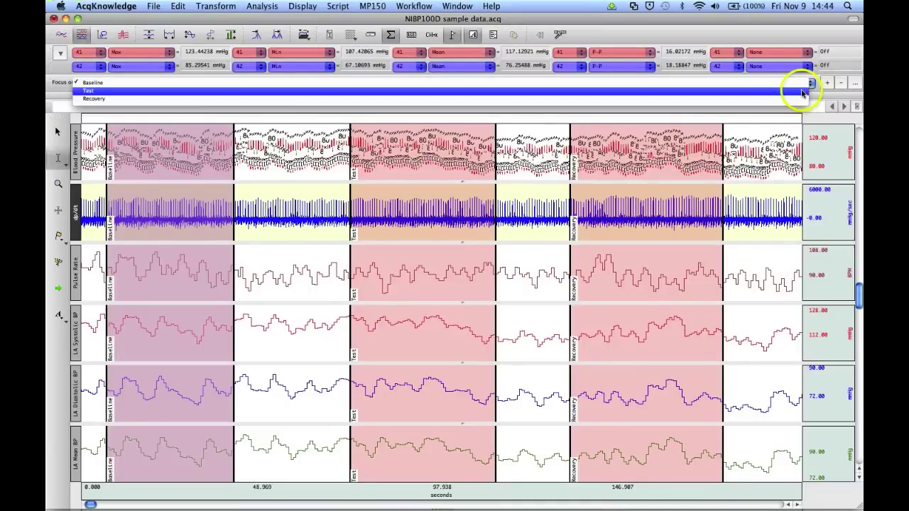
{"action": "left_click", "coordinate": [802, 91]}
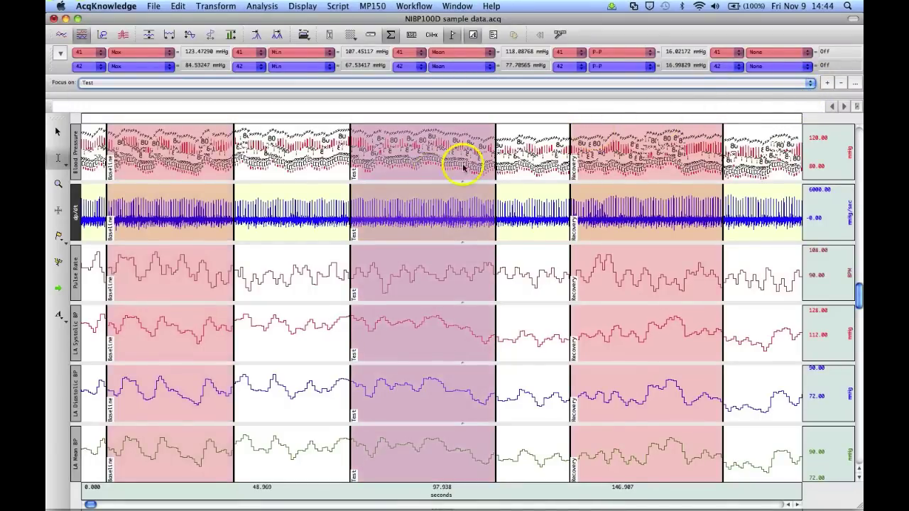
{"action": "left_click", "coordinate": [809, 82]}
{"action": "left_click", "coordinate": [802, 91]}
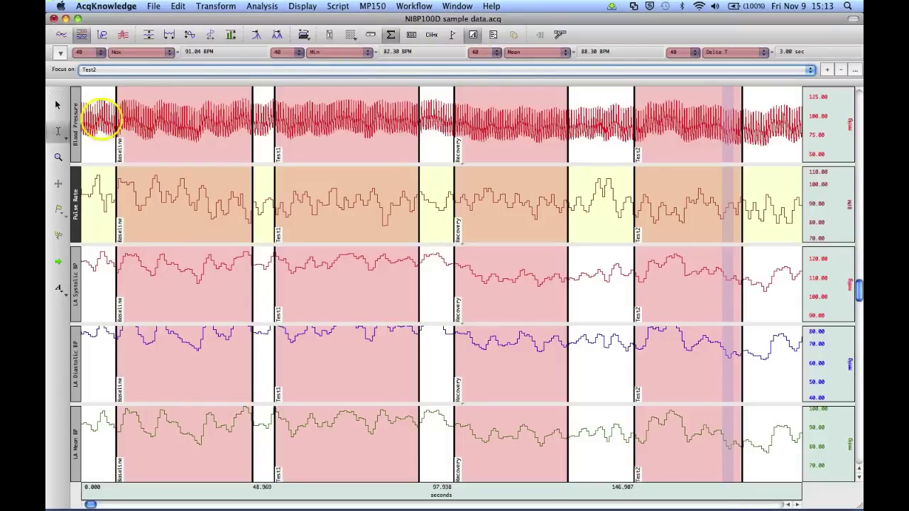
- Measure CH40 Pulse Rate over a short start span: Max 105.26, Min 92.16, Mean 97.87 BPM
{"action": "left_click_drag", "start_coordinate": [86, 117], "coordinate": [103, 115]}
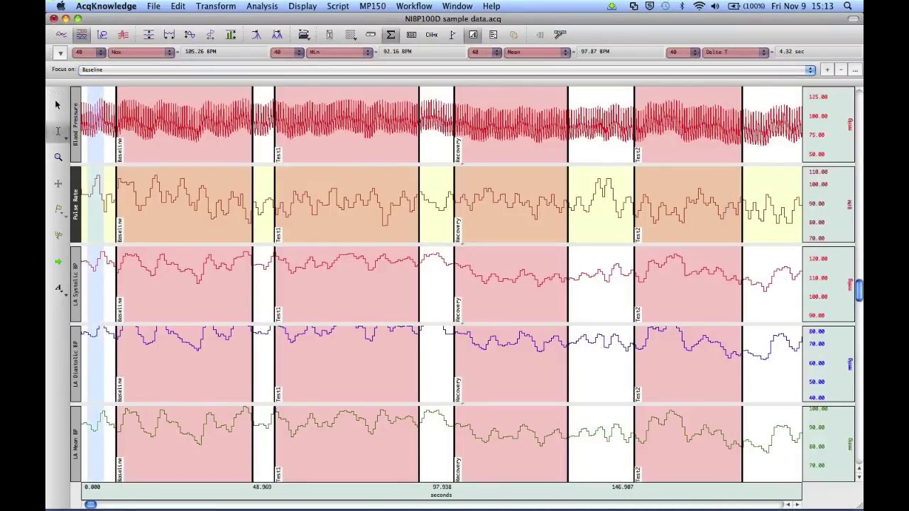
{"action": "left_click", "coordinate": [101, 56]}
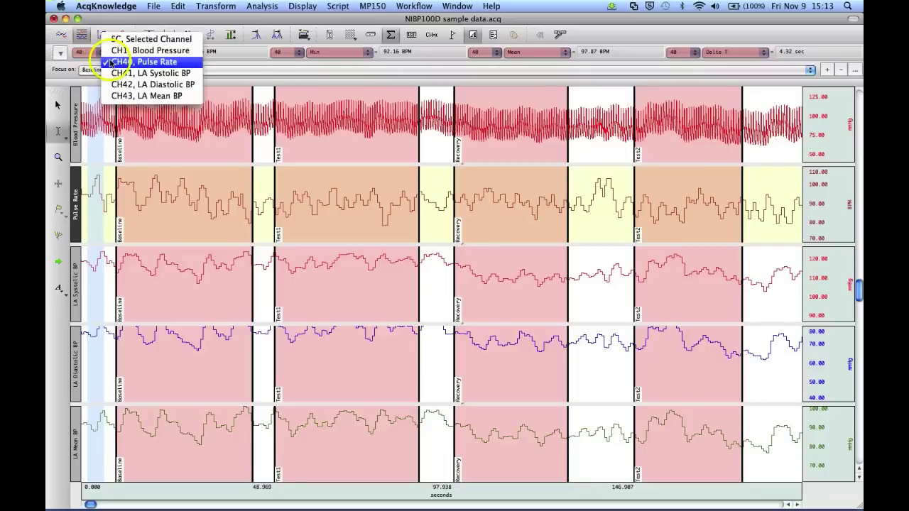
{"action": "left_click", "coordinate": [110, 62]}
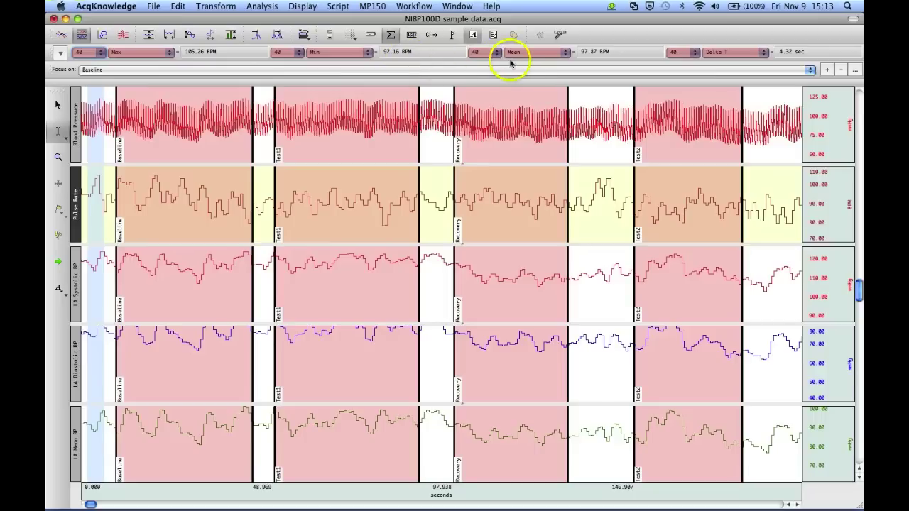
{"action": "left_click", "coordinate": [584, 54]}
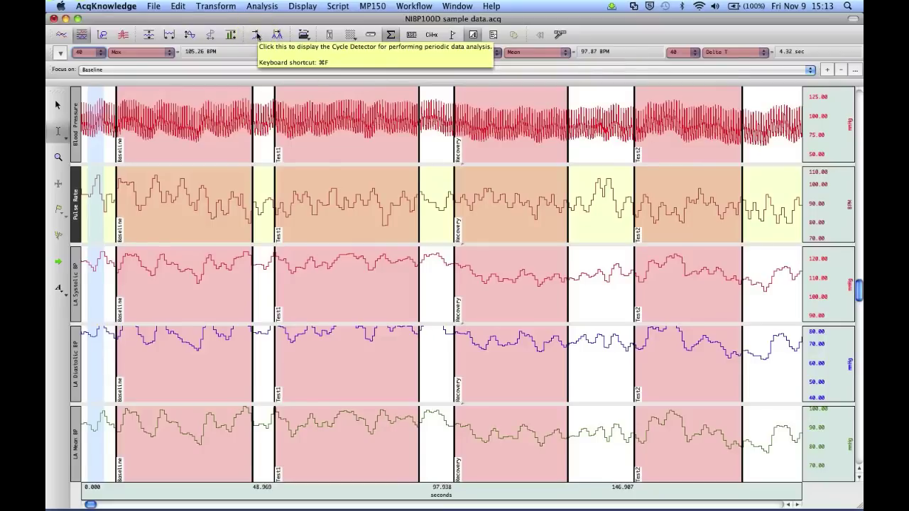
- Review the Cycle Detector's interval edge and output options, then cancel without running it
{"action": "left_click", "coordinate": [256, 35]}
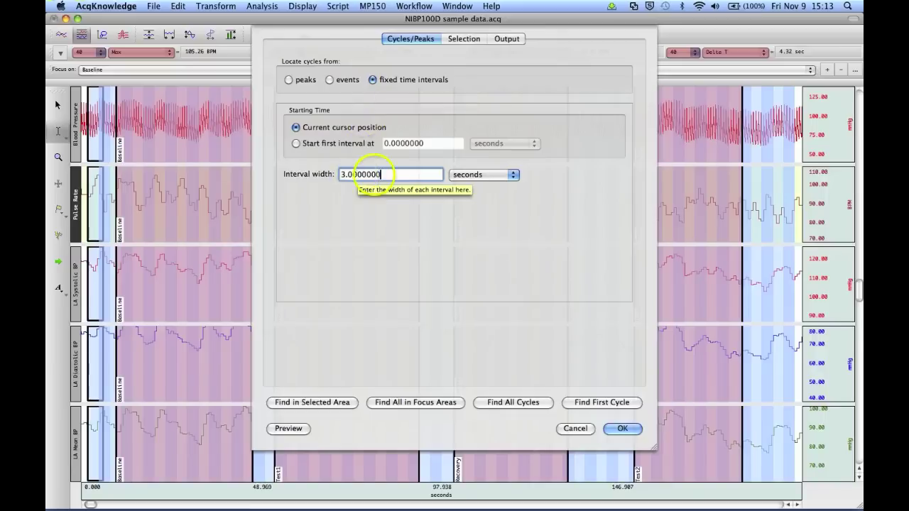
{"action": "left_click", "coordinate": [457, 39]}
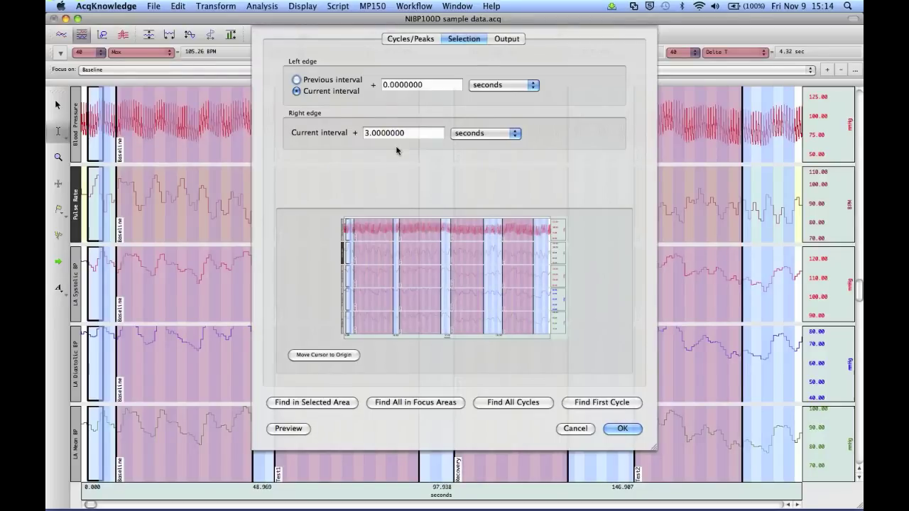
{"action": "left_click", "coordinate": [465, 74]}
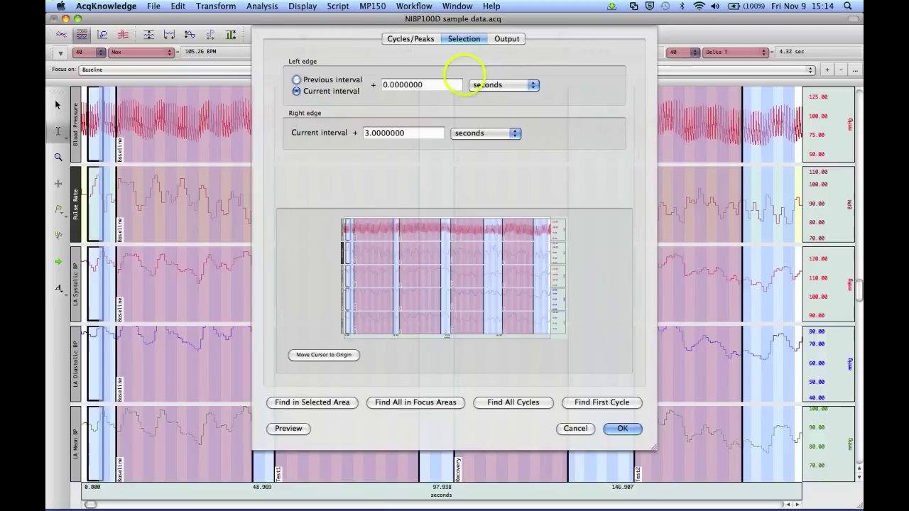
{"action": "left_click", "coordinate": [506, 40]}
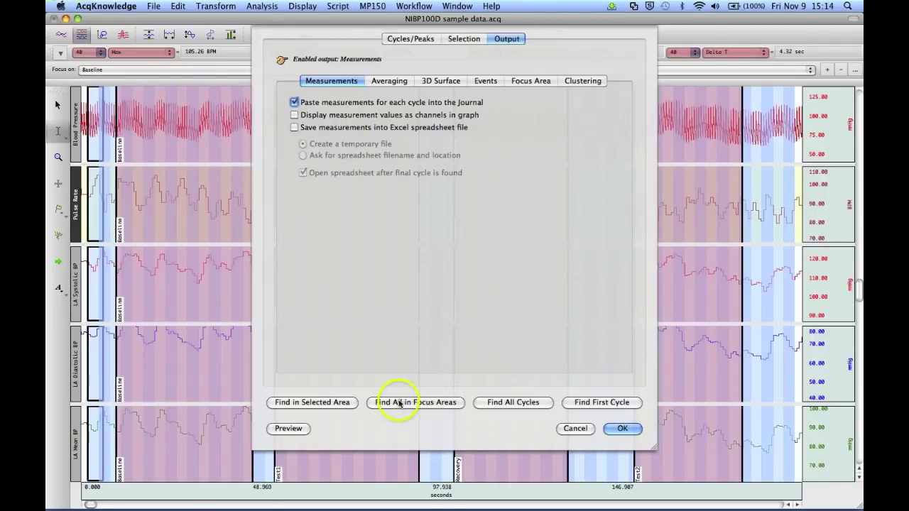
{"action": "left_click", "coordinate": [573, 430]}
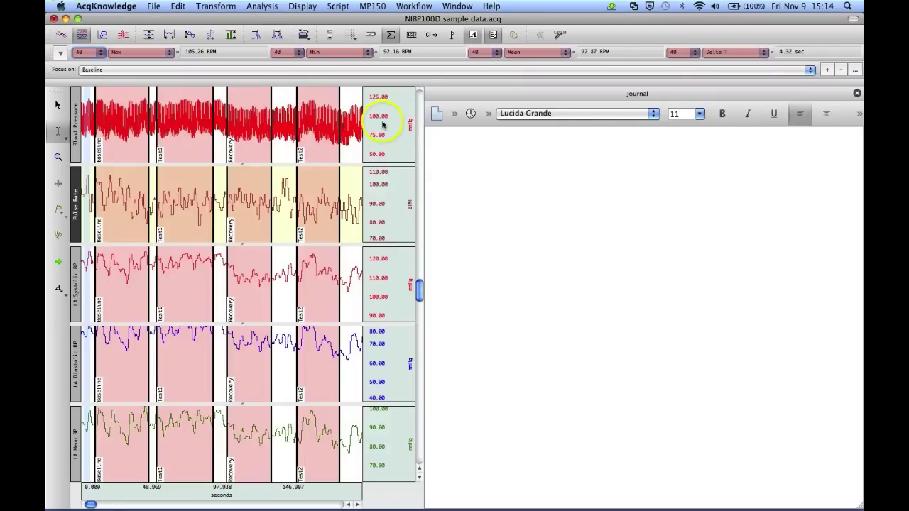
- Run Find All in Focus Areas for Baseline, Test1, Recovery and Test2, then hide the Journal
{"action": "left_click", "coordinate": [257, 37]}
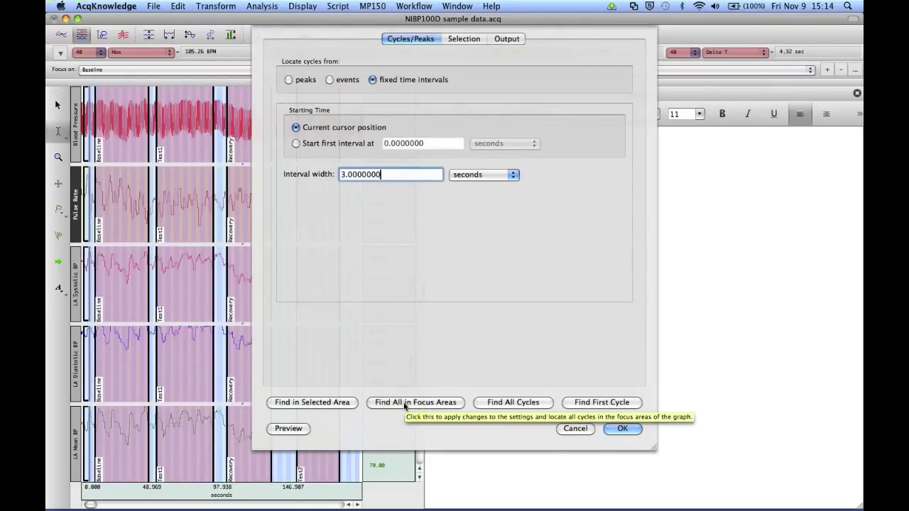
{"action": "left_click", "coordinate": [404, 402]}
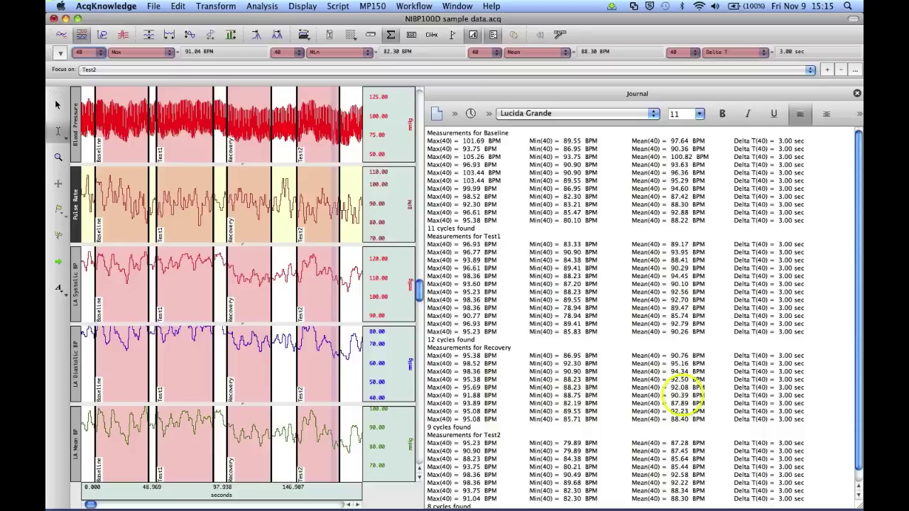
{"action": "left_click", "coordinate": [859, 495]}
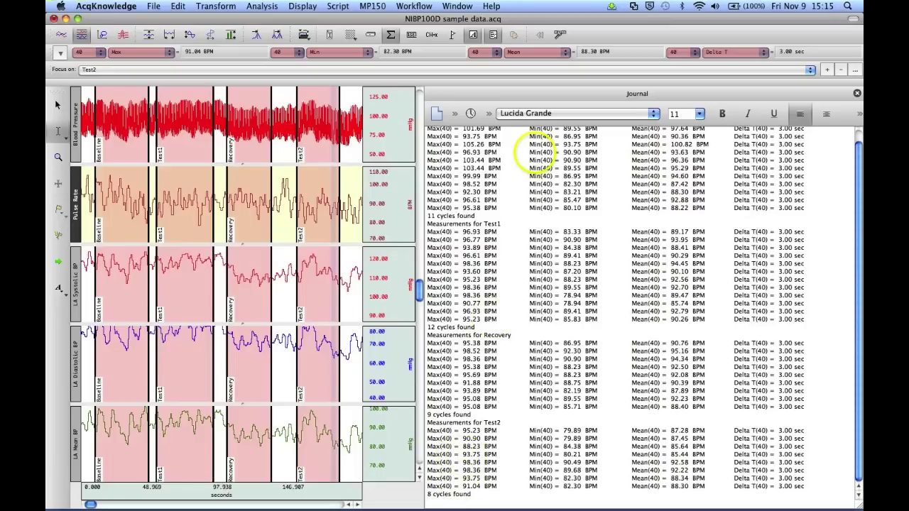
{"action": "left_click", "coordinate": [494, 34]}
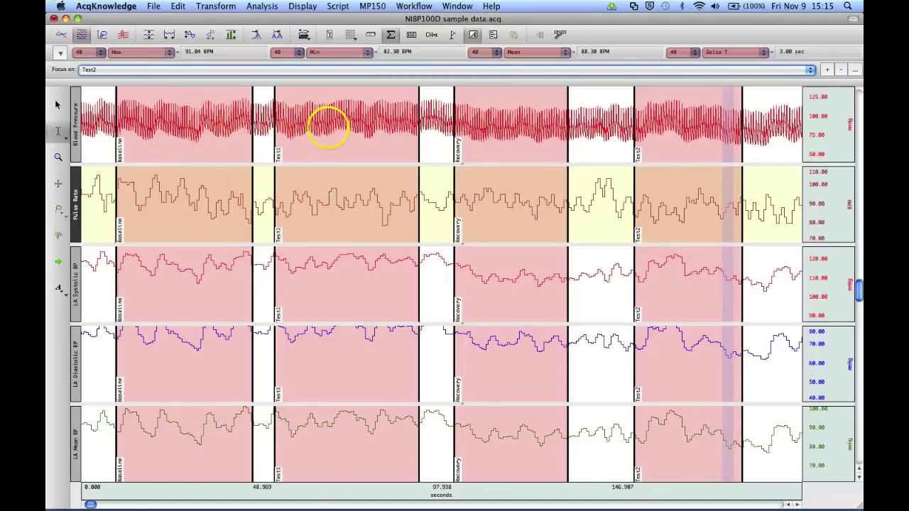
{"action": "left_click", "coordinate": [257, 38]}
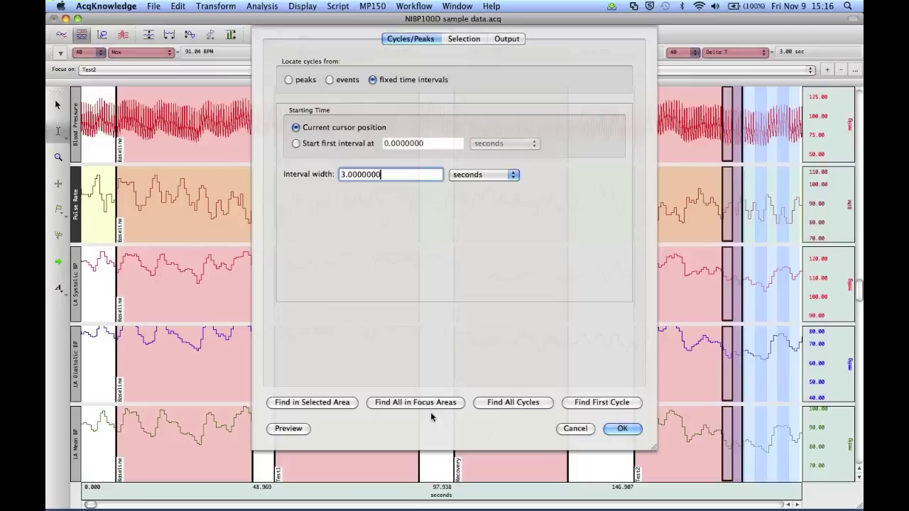
{"action": "left_click", "coordinate": [576, 429]}
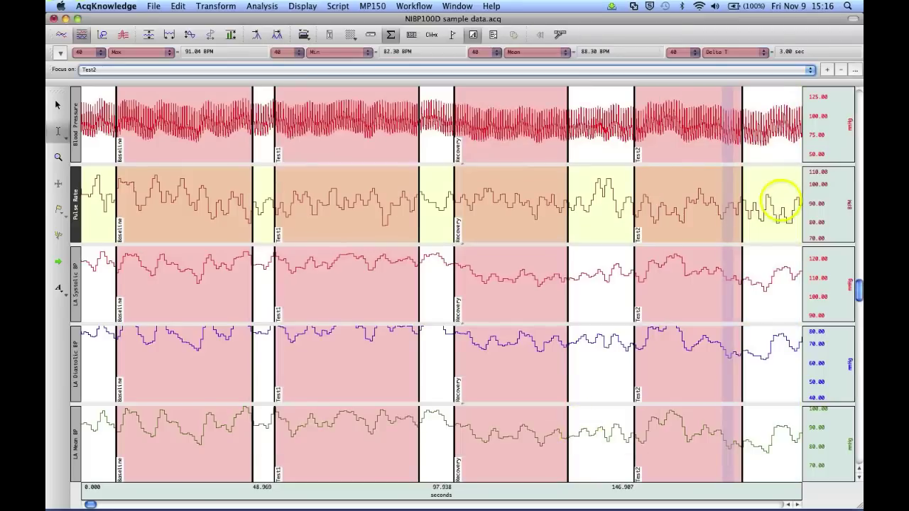
{"action": "left_click", "coordinate": [826, 71]}
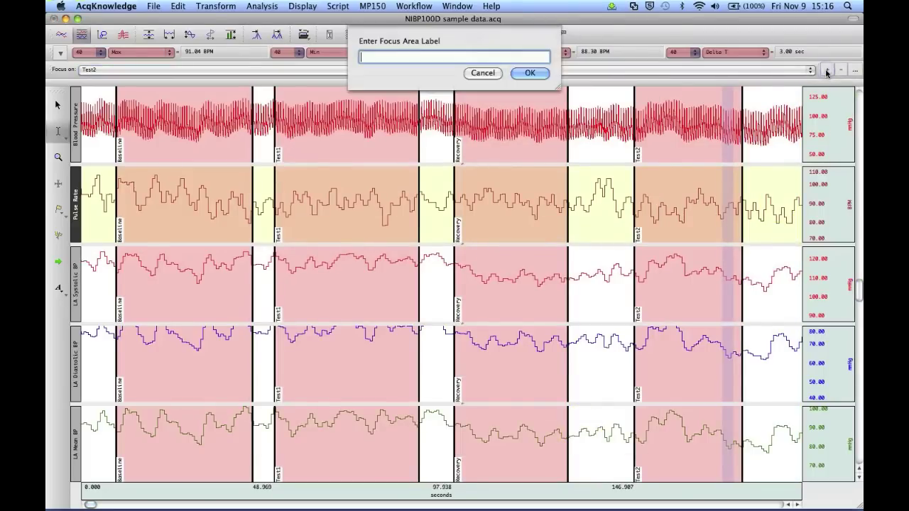
{"action": "left_click", "coordinate": [482, 74]}
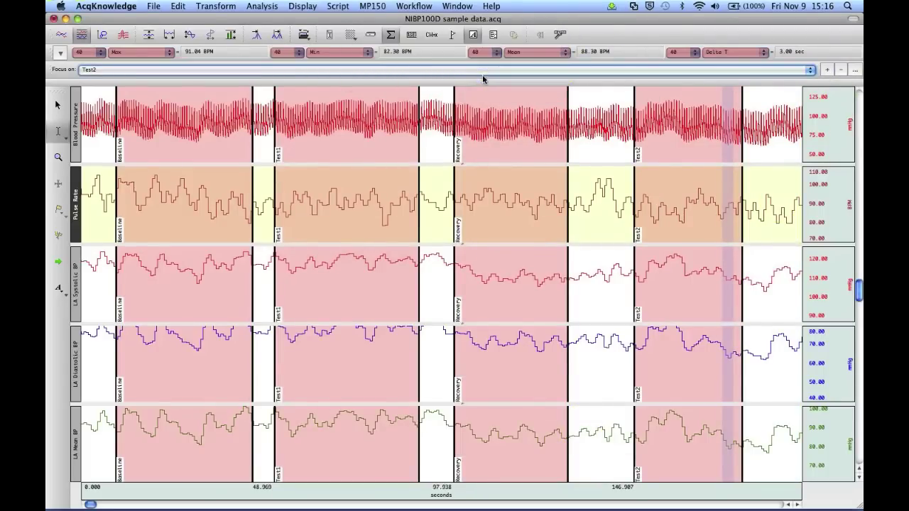
{"action": "left_click", "coordinate": [810, 71]}
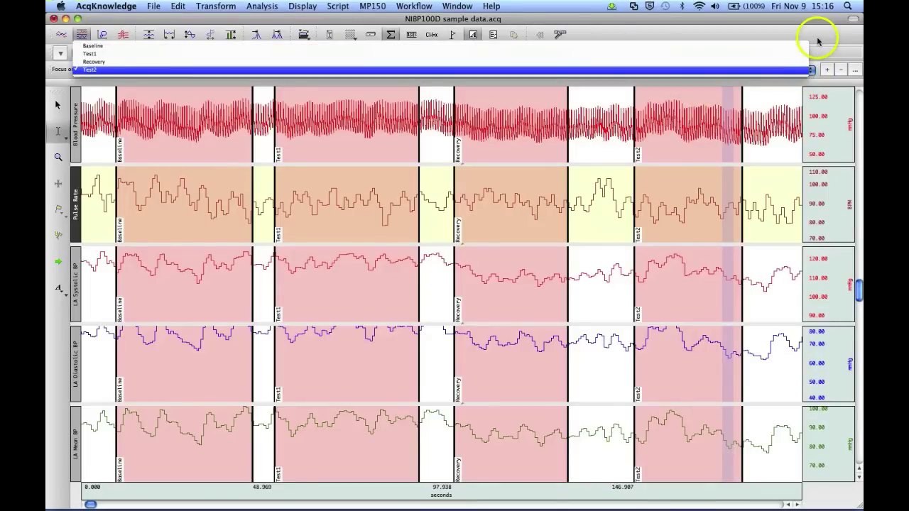
{"action": "left_click", "coordinate": [817, 41]}
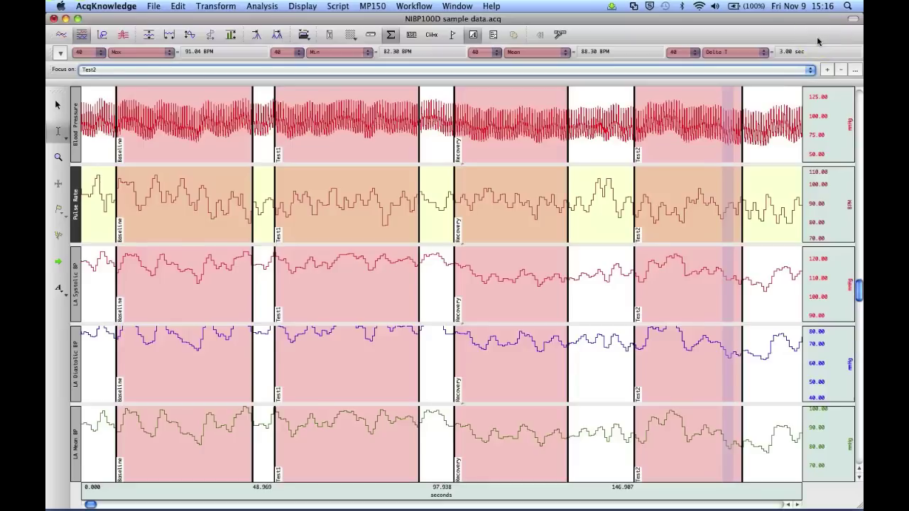